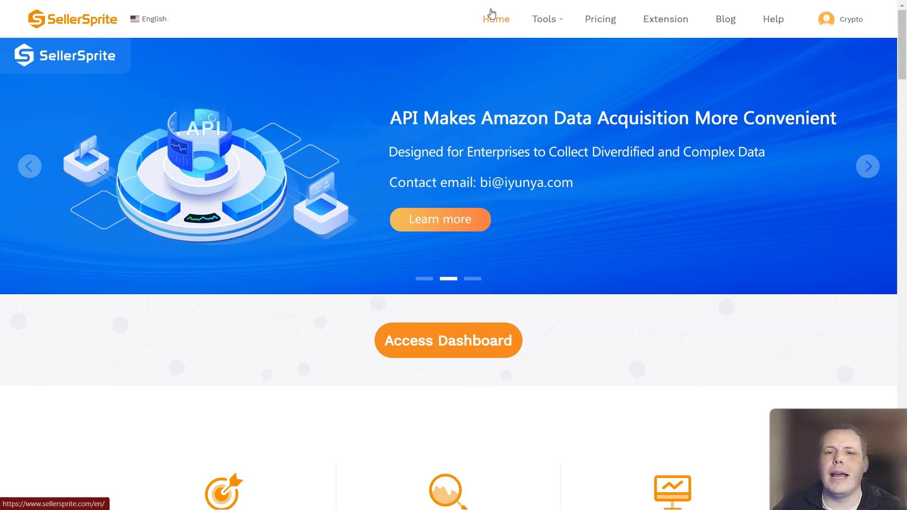
Step: Open the Tools mega-menu to show SellerSprite's web-based tool catalogue
click(488, 14)
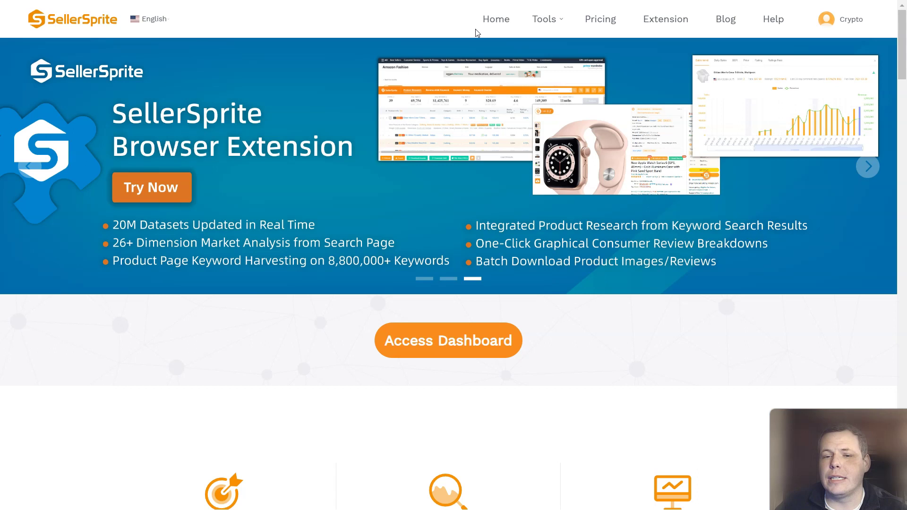
click(532, 21)
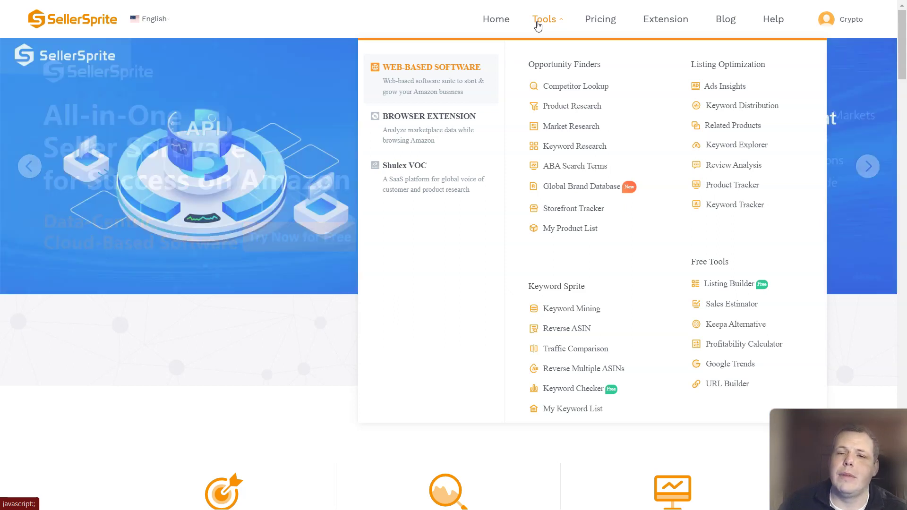
Step: Review the annual Standard ($708), Advanced ($1,290) and VIP ($1,890) plan features on the Pricing page
click(599, 25)
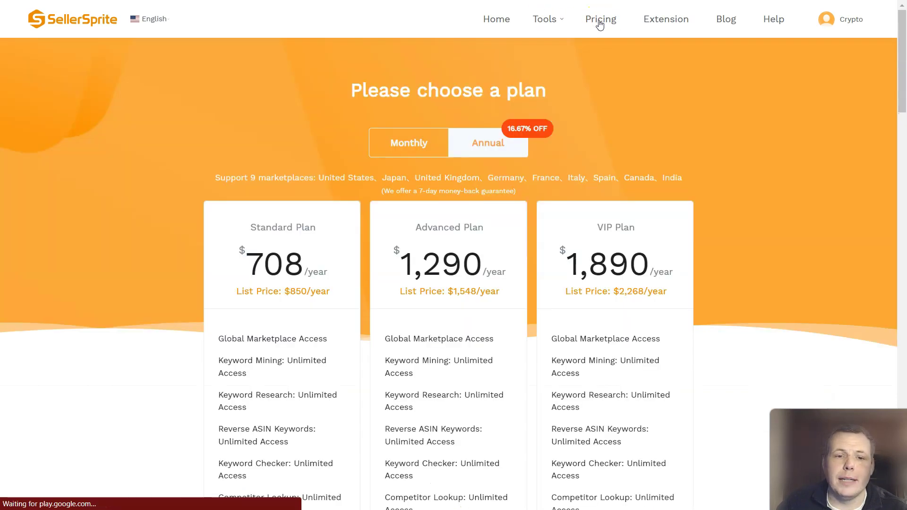
click(129, 148)
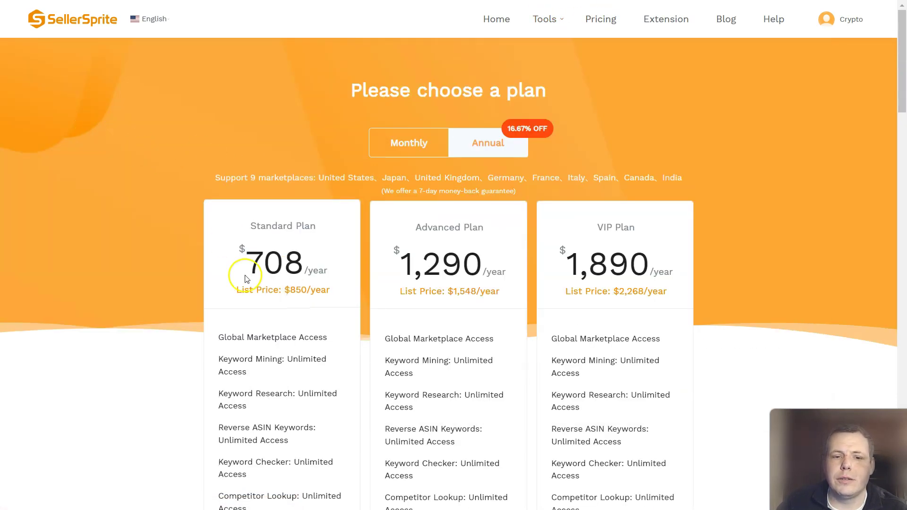
scroll(293, 222, down, 1)
scroll(293, 222, down, 2)
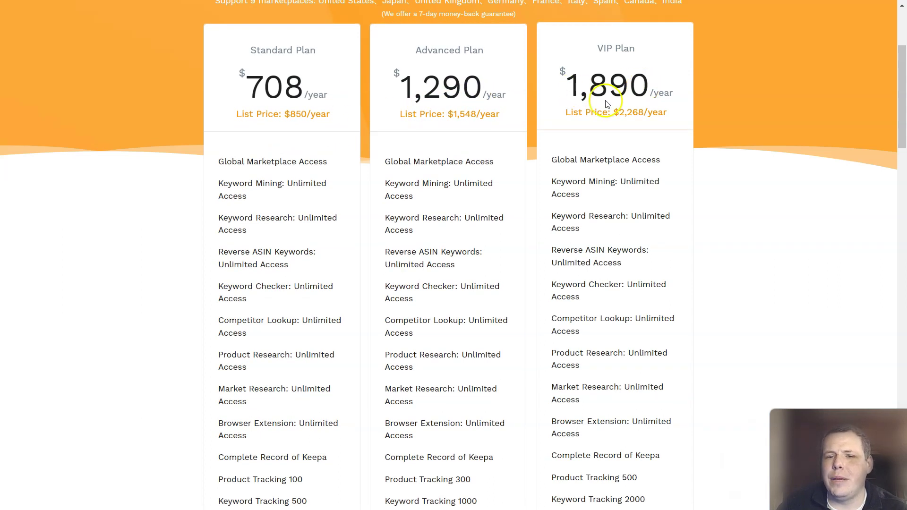
scroll(277, 160, down, 3)
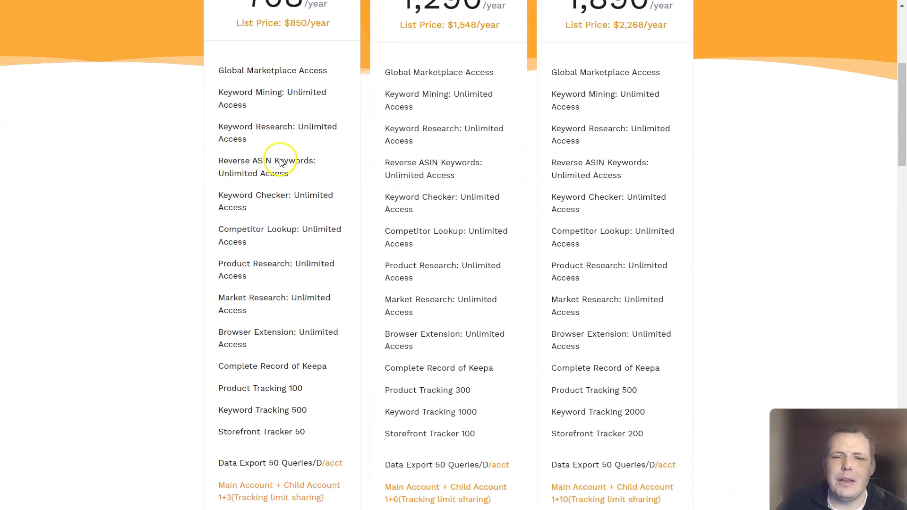
scroll(297, 134, down, 3)
scroll(314, 132, up, 2)
scroll(315, 162, down, 2)
scroll(249, 250, up, 3)
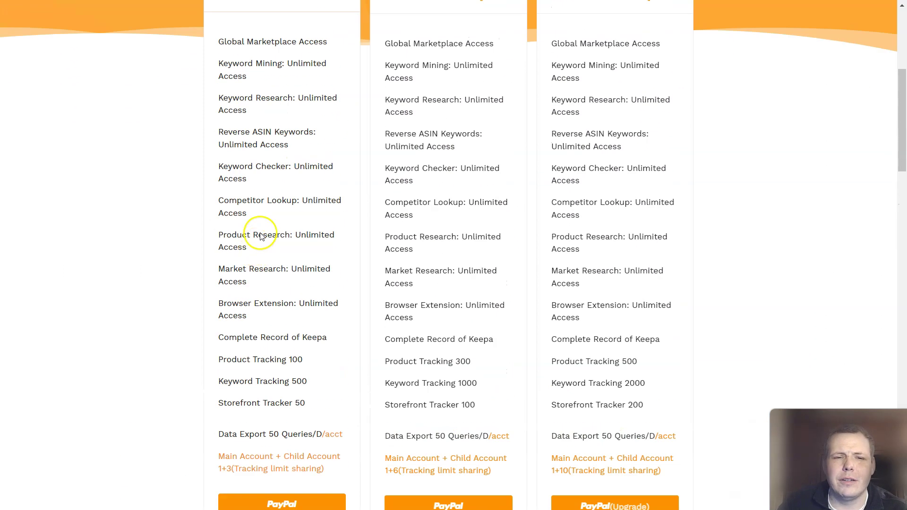
scroll(280, 104, up, 1)
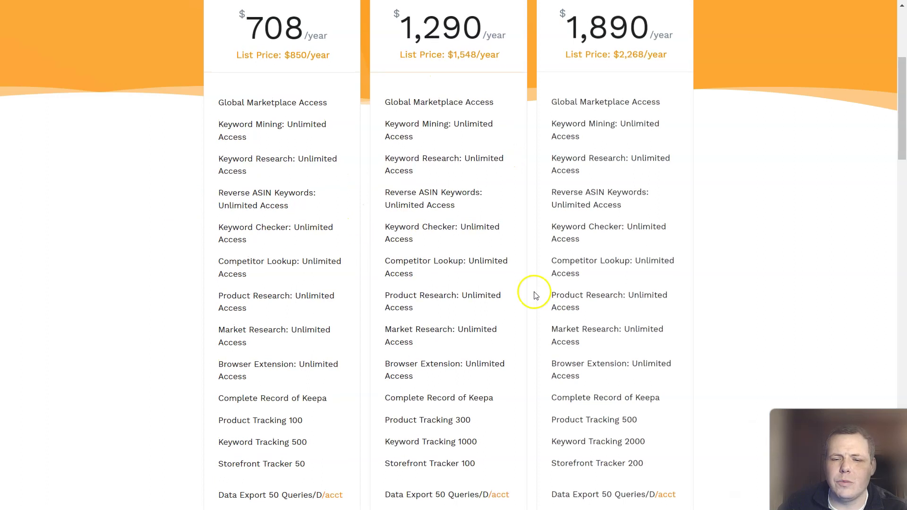
scroll(385, 304, down, 2)
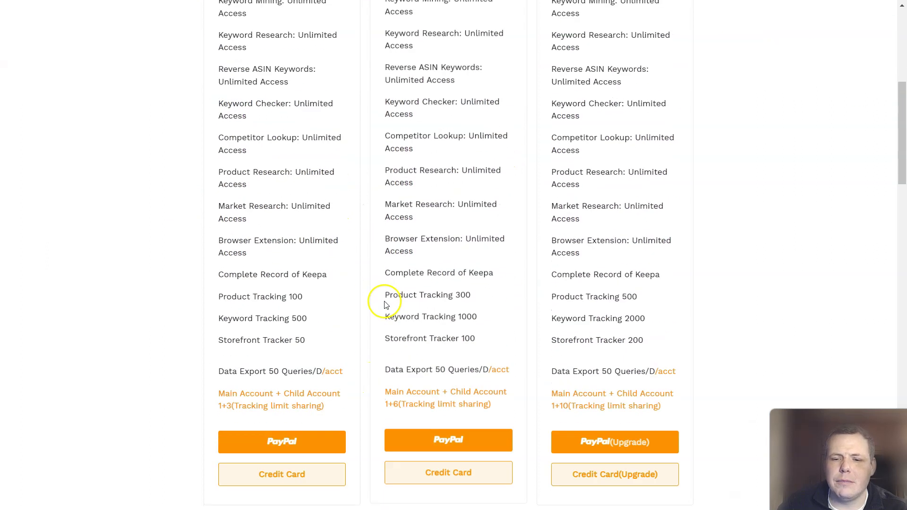
scroll(385, 305, down, 1)
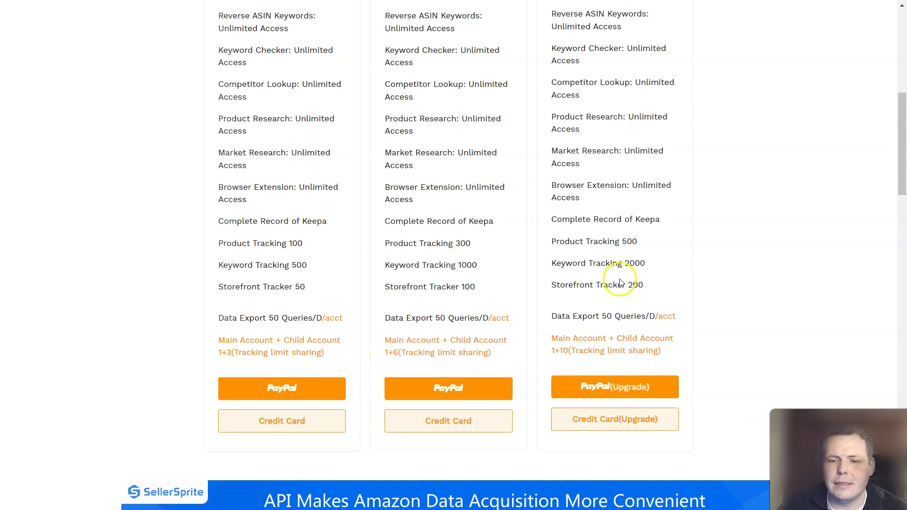
scroll(531, 283, down, 5)
scroll(527, 284, up, 12)
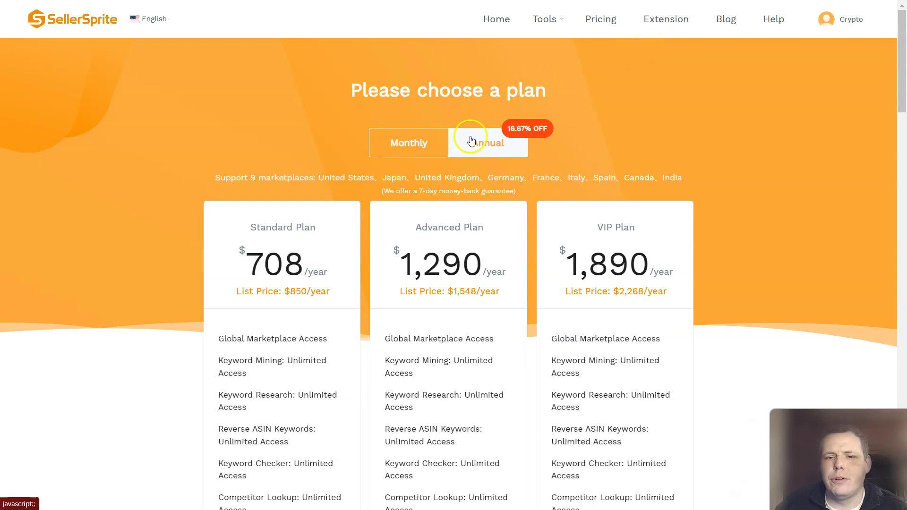
click(427, 147)
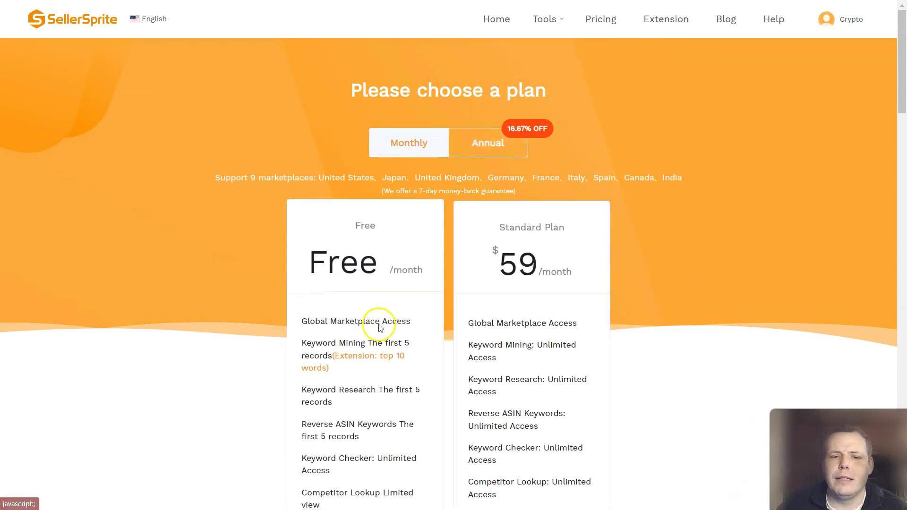
scroll(537, 293, down, 3)
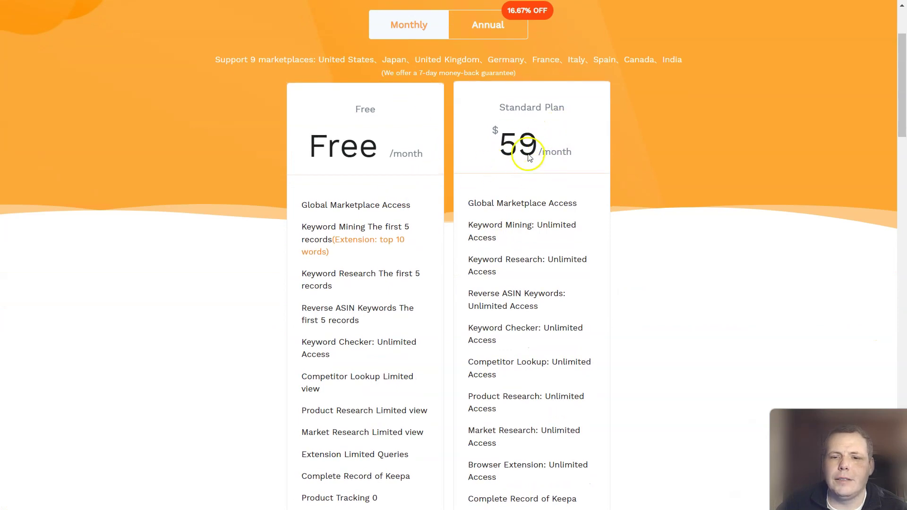
scroll(521, 161, down, 5)
scroll(510, 174, up, 8)
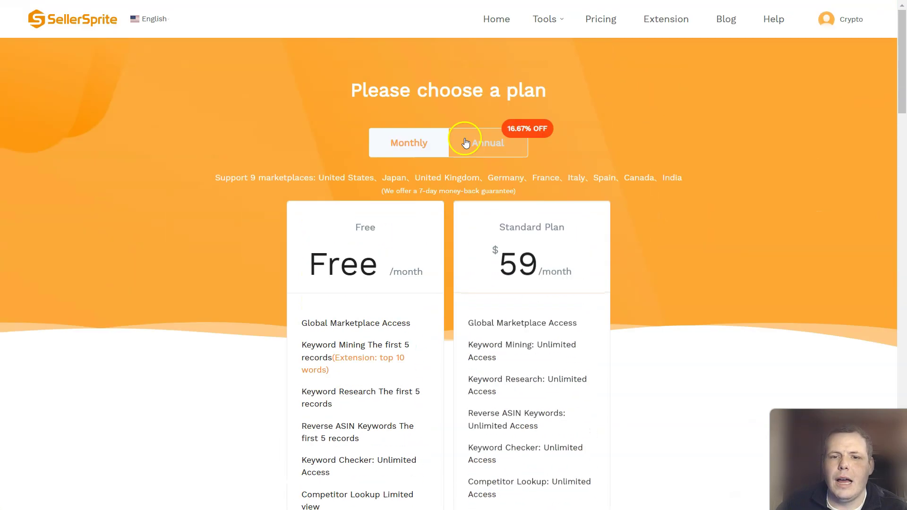
click(487, 141)
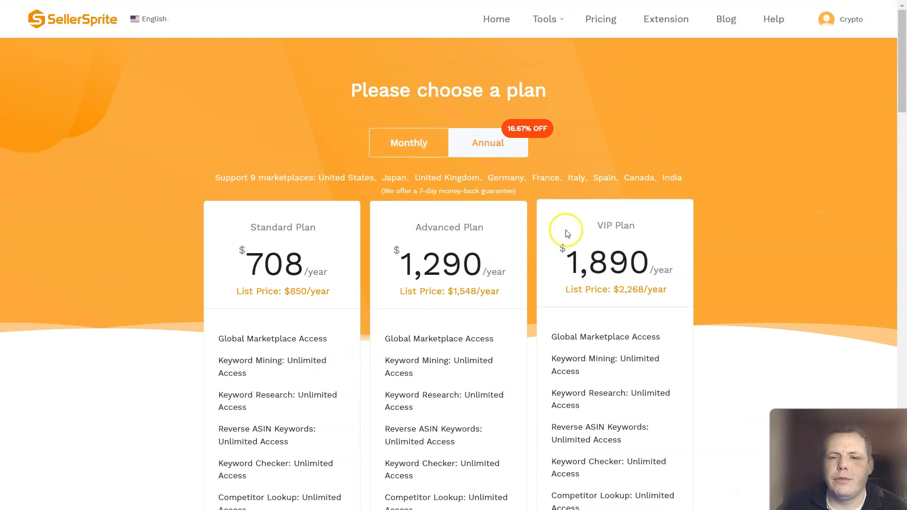
click(611, 94)
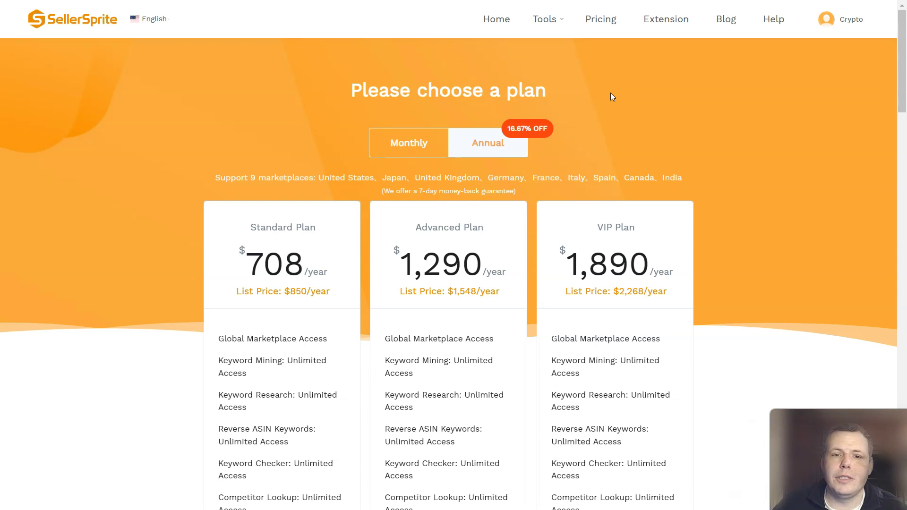
Step: Close the current tab to reach Amazon and move the SellerSprite launcher higher on the page
key(ctrl+w)
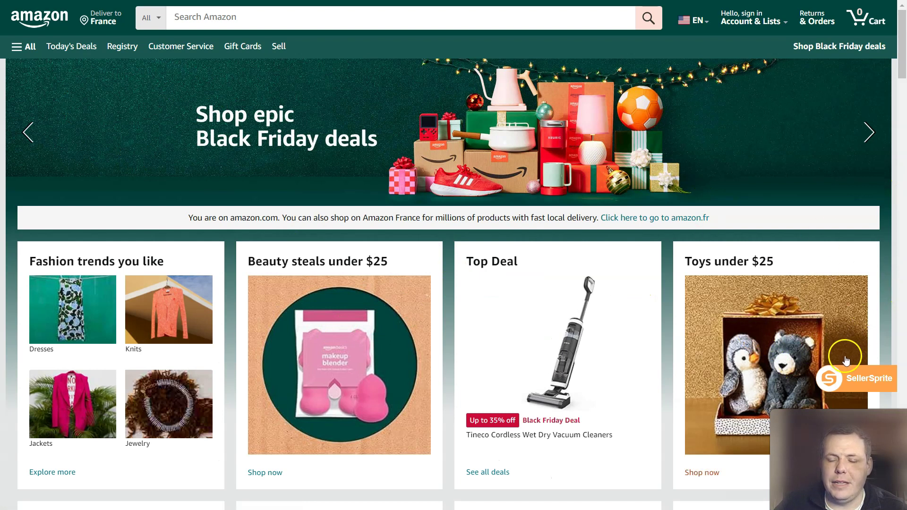
mouse_move(847, 371)
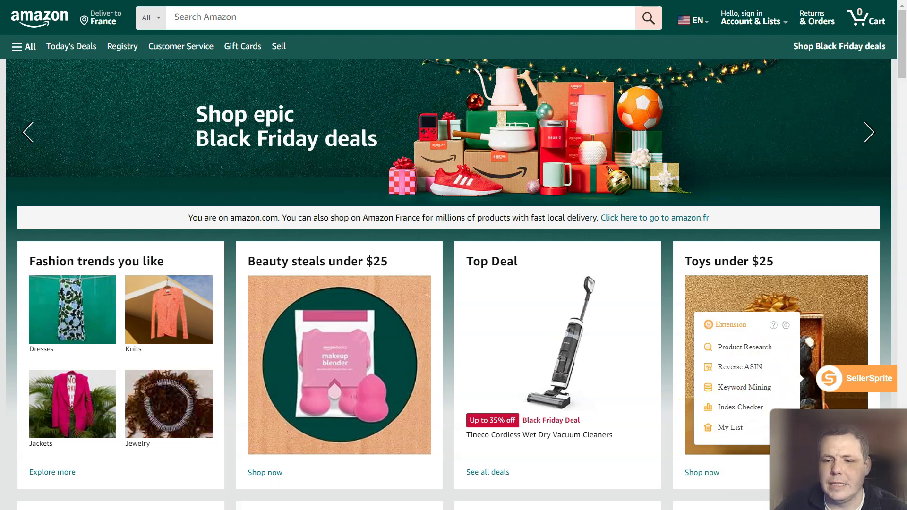
drag(866, 385, 871, 173)
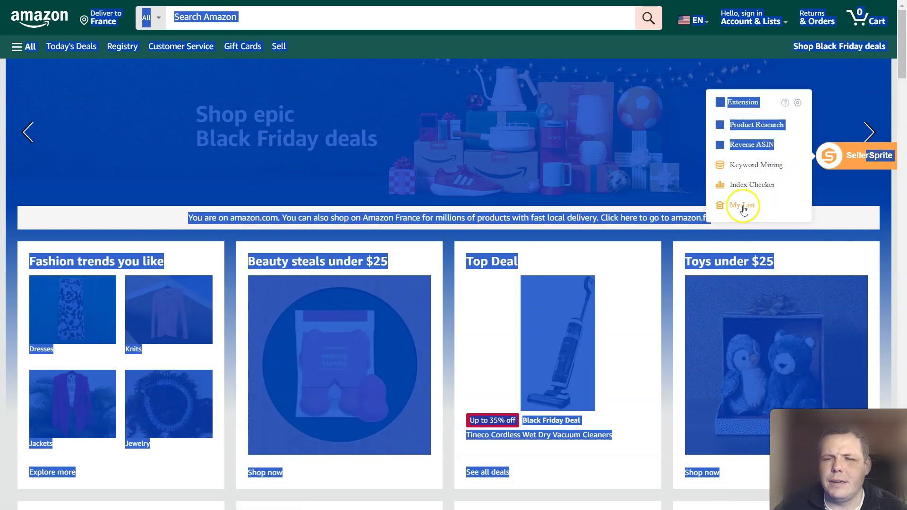
Step: Browse the All menu's Electronics departments, then return to the Amazon homepage deals
click(449, 21)
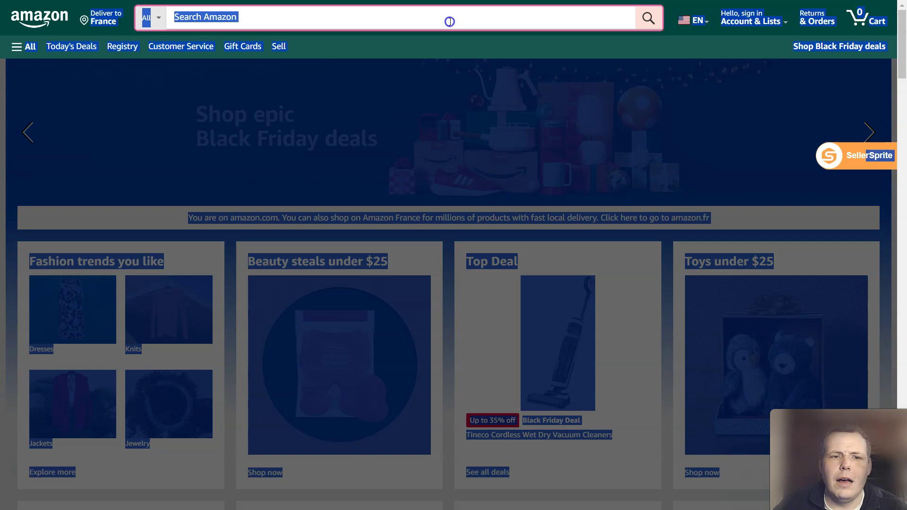
click(29, 49)
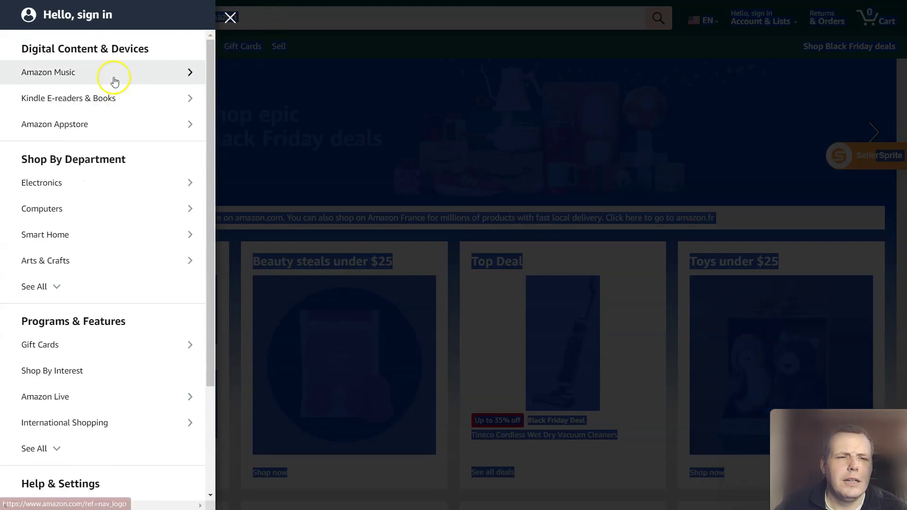
click(54, 184)
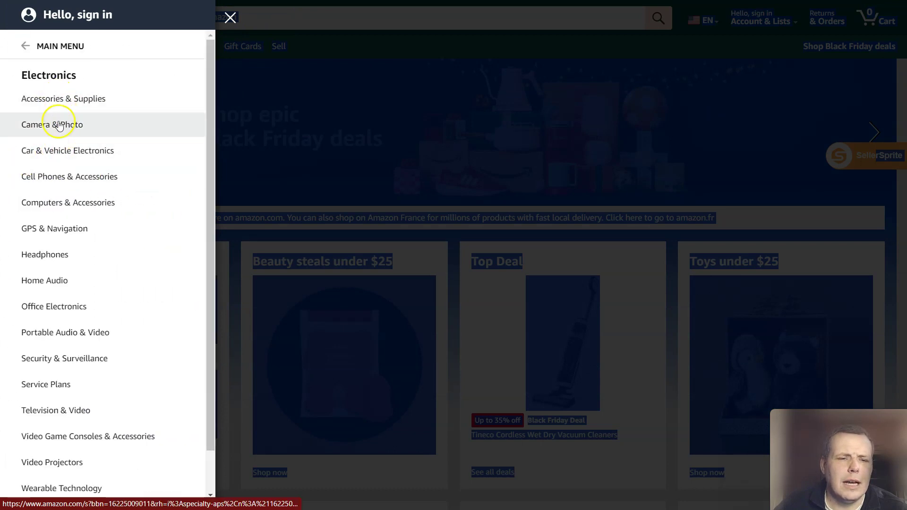
click(367, 85)
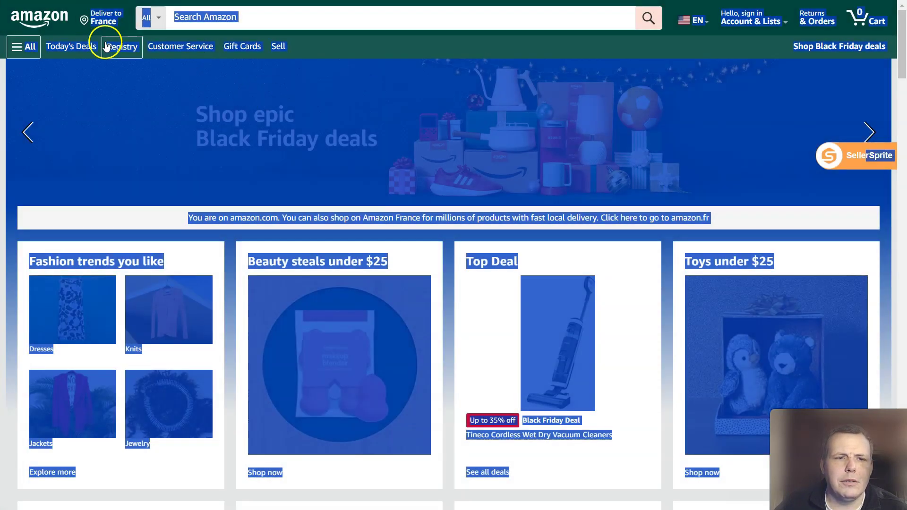
click(40, 19)
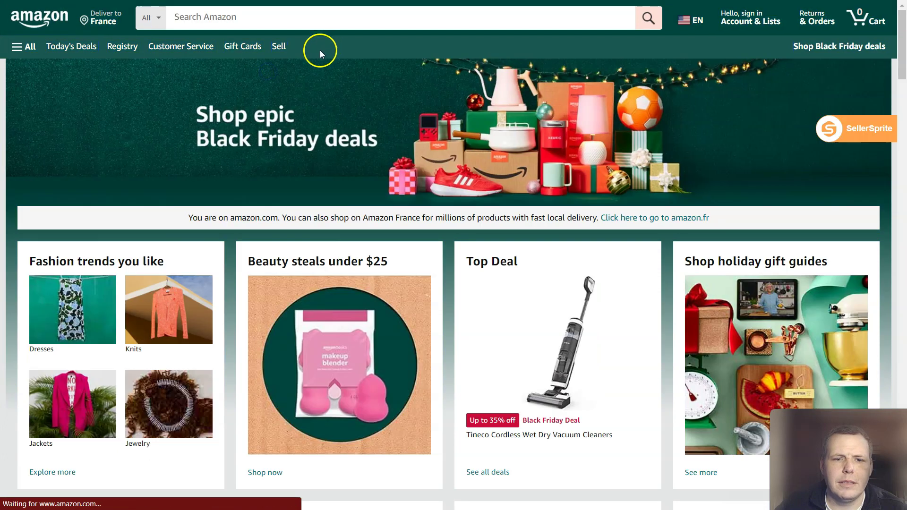
scroll(367, 126, down, 3)
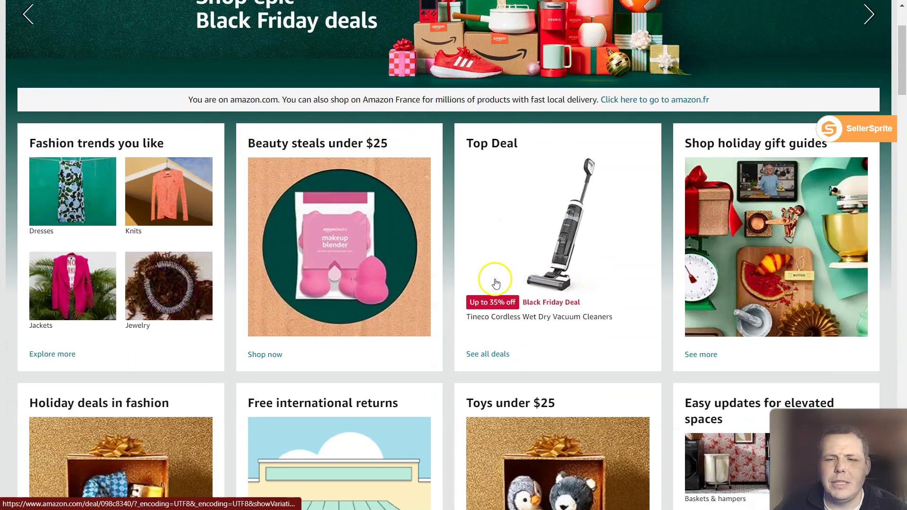
click(515, 235)
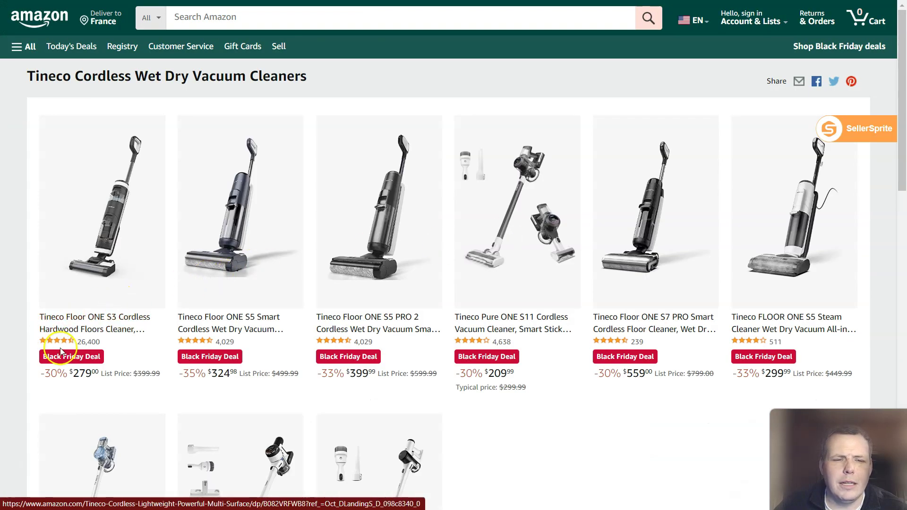
click(76, 325)
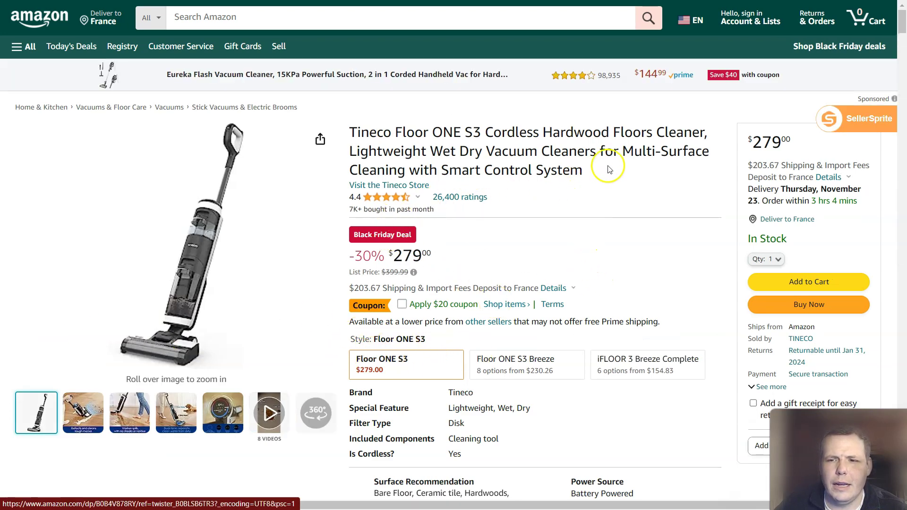
scroll(468, 203, down, 3)
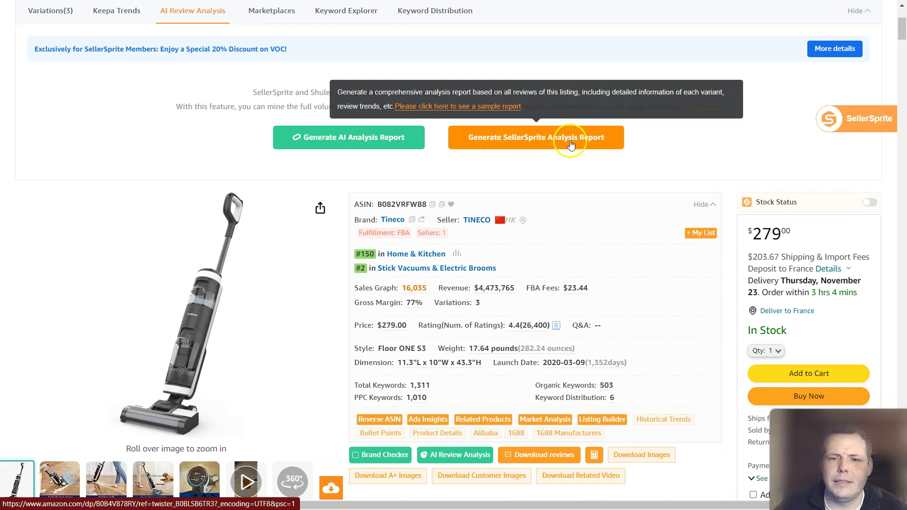
scroll(600, 151, down, 3)
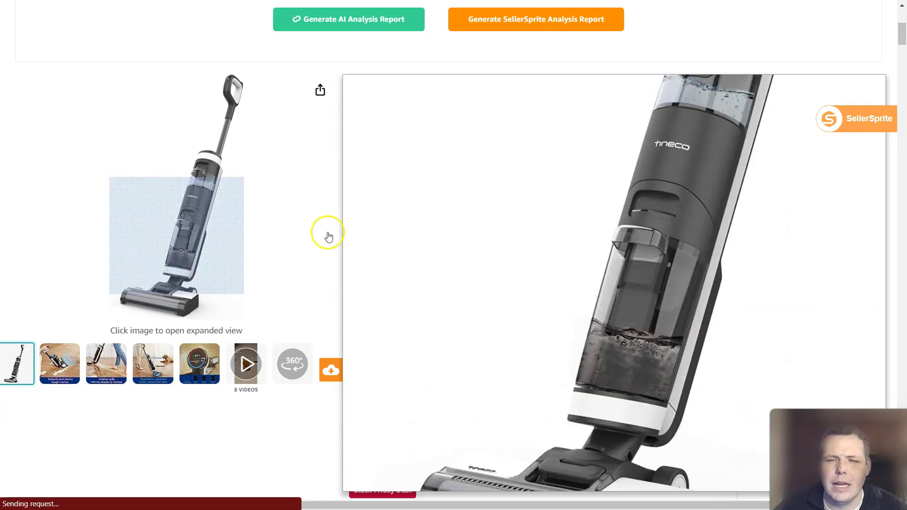
scroll(326, 124, up, 7)
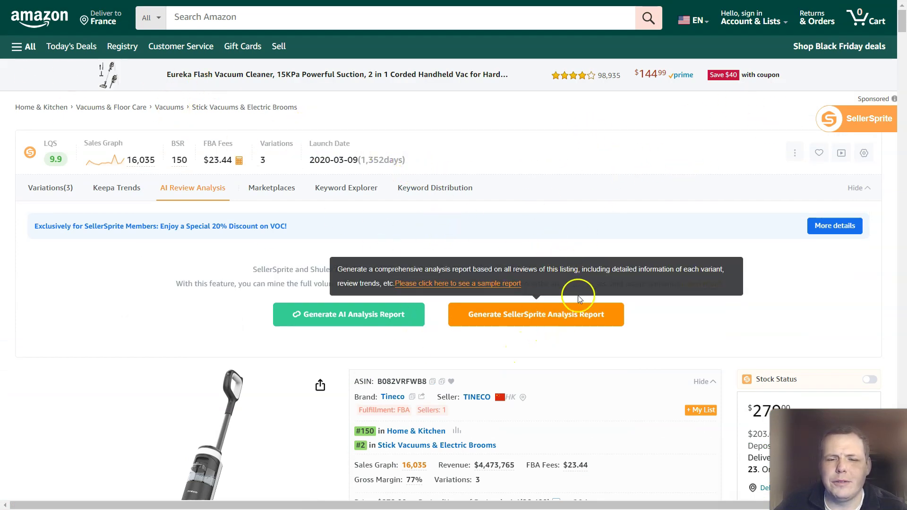
scroll(577, 296, down, 1)
scroll(614, 260, down, 2)
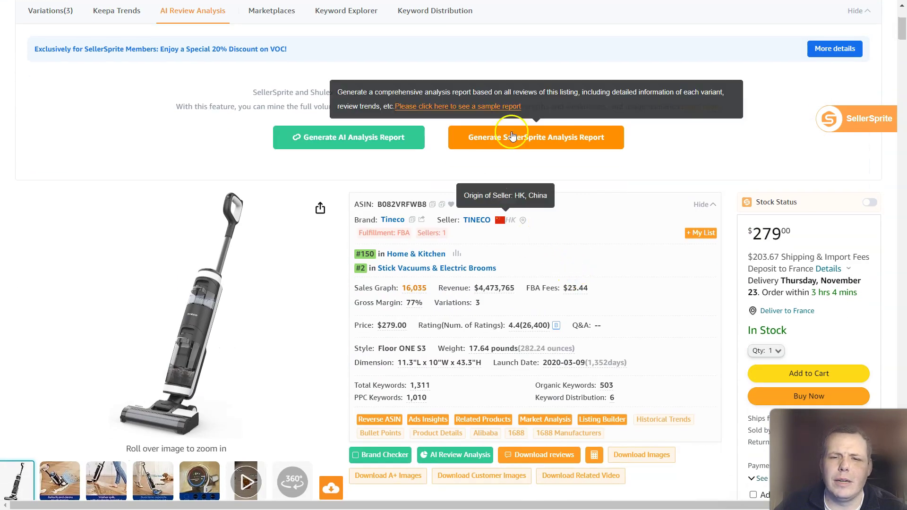
scroll(505, 338, down, 1)
scroll(503, 337, down, 3)
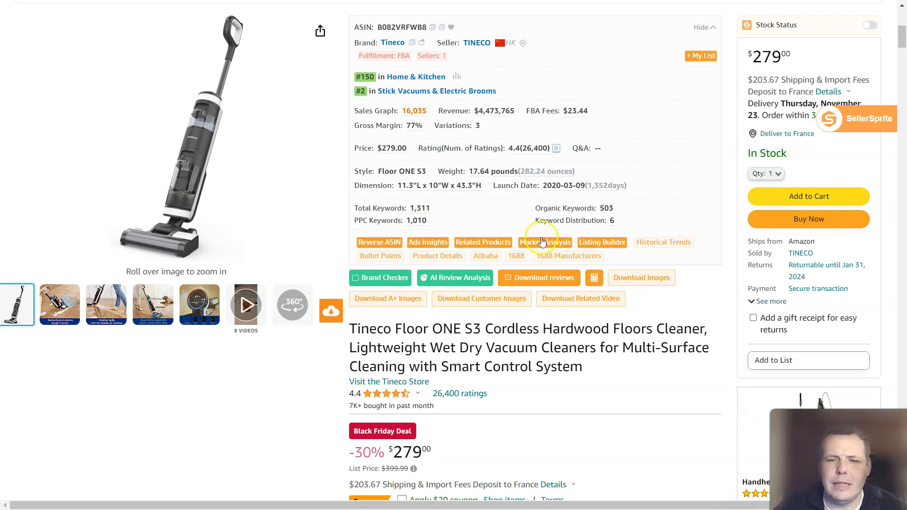
scroll(542, 242, up, 5)
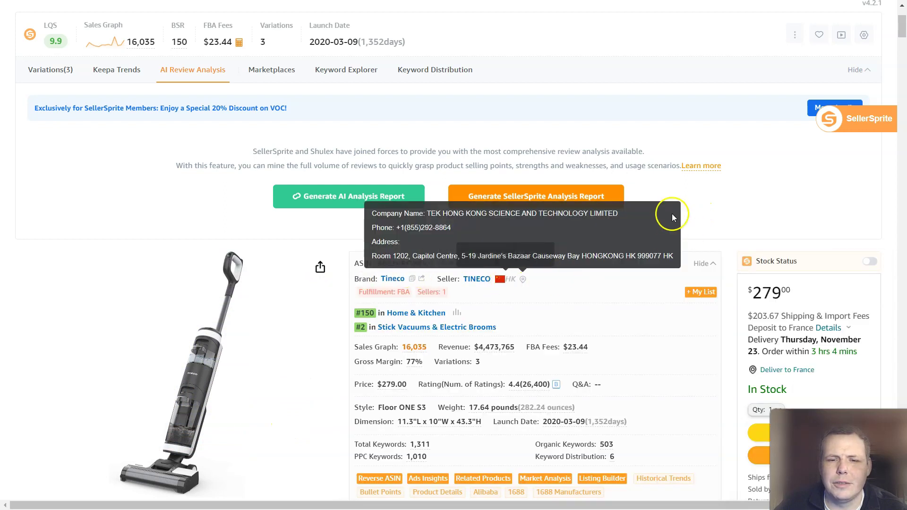
scroll(623, 277, down, 3)
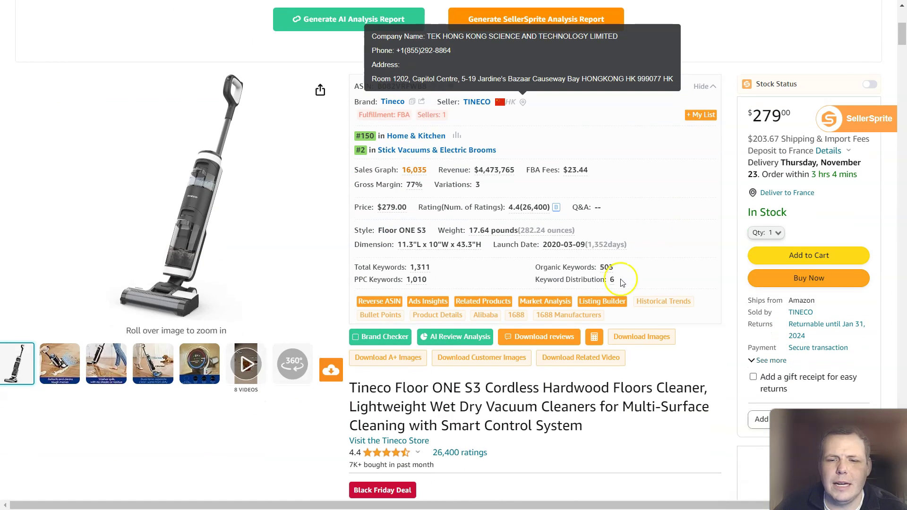
Step: Open Stick Vacuums & Electric Brooms market research, keeping new products as 'Published within 6 months'
click(545, 302)
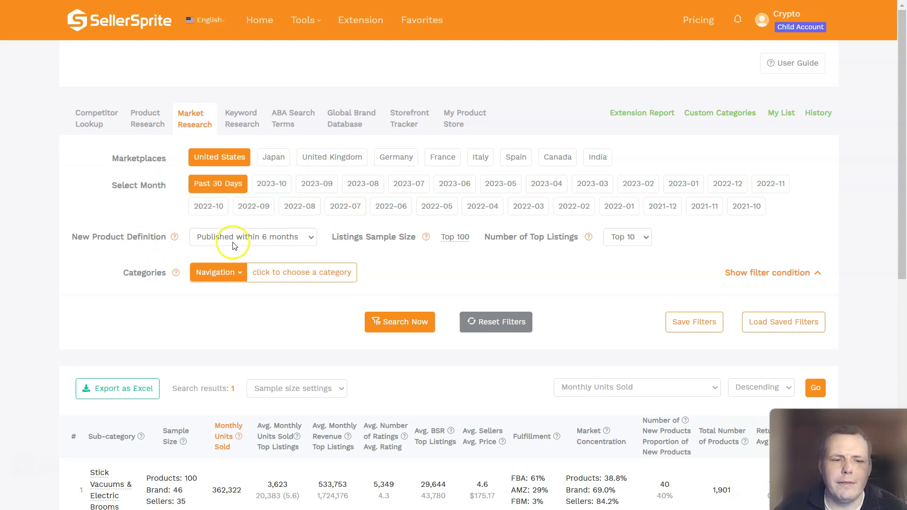
click(293, 241)
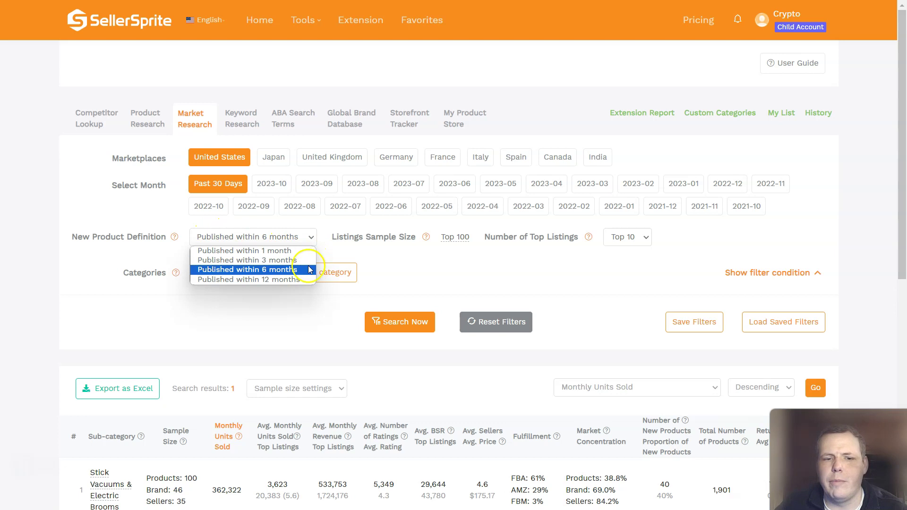
click(485, 261)
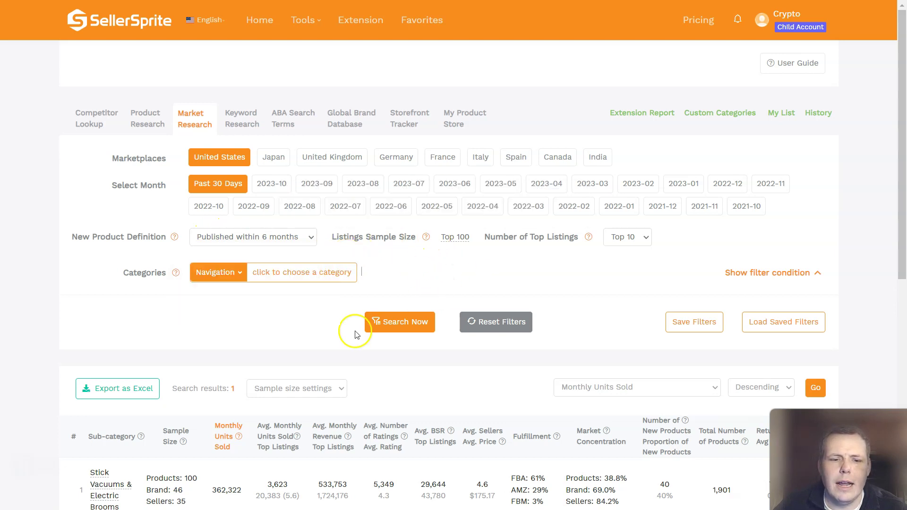
scroll(355, 334, down, 3)
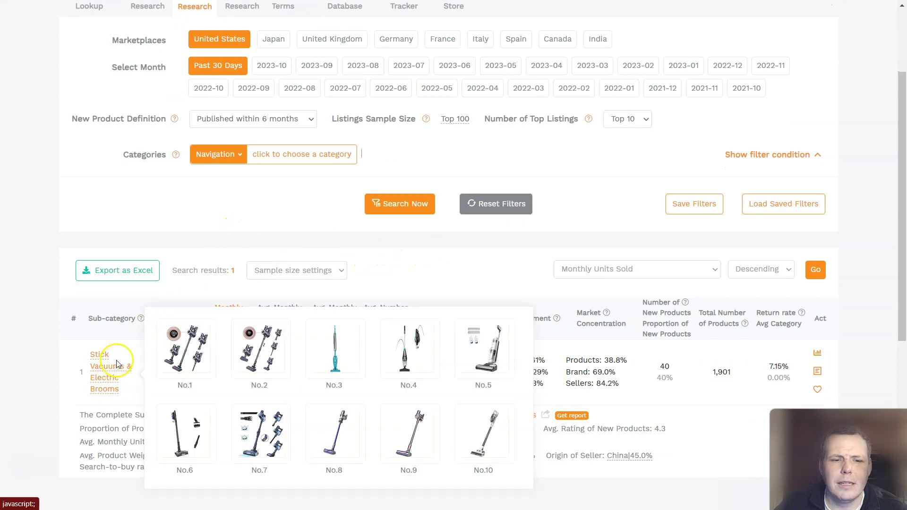
mouse_move(96, 368)
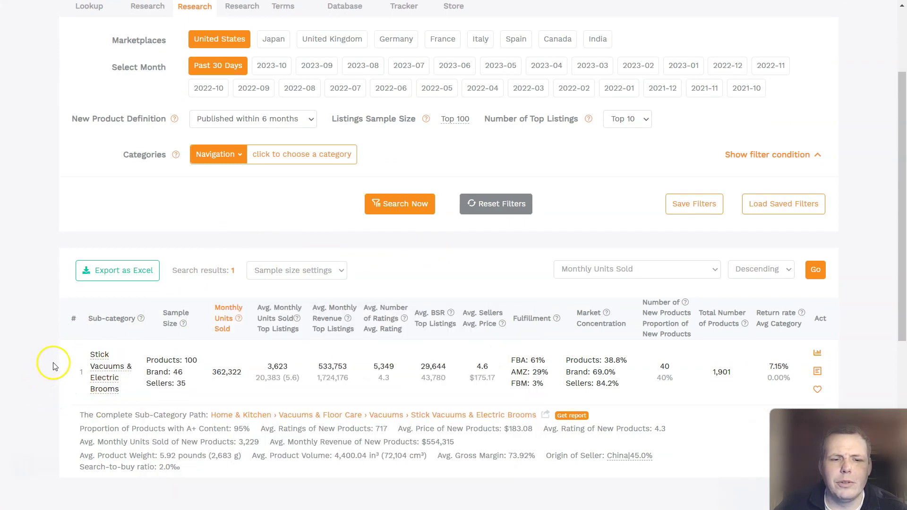
scroll(33, 356, down, 1)
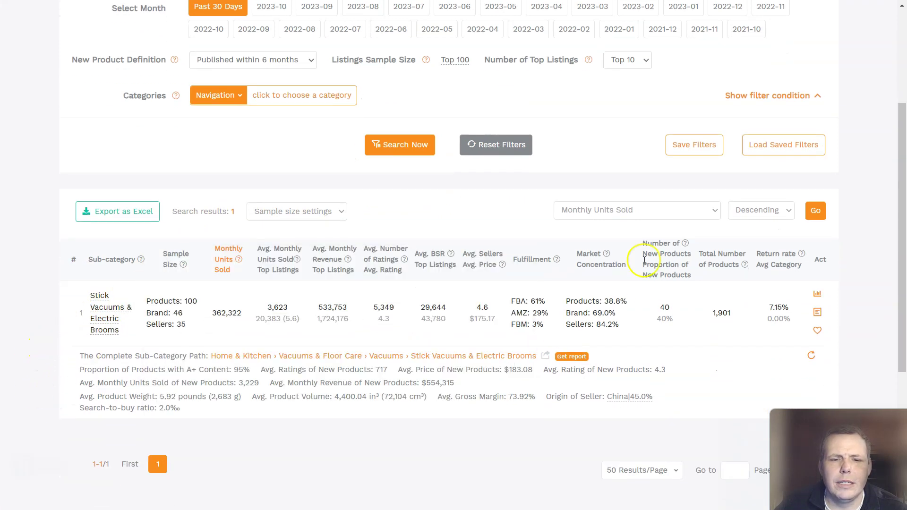
mouse_move(114, 326)
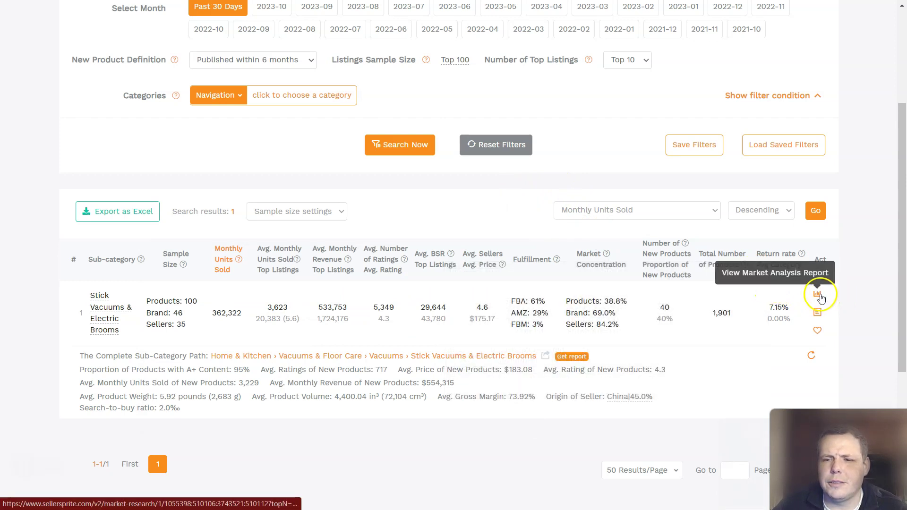
Step: Open the Stick Vacuums & Electric Brooms Market Analysis Report from the Act column
click(820, 296)
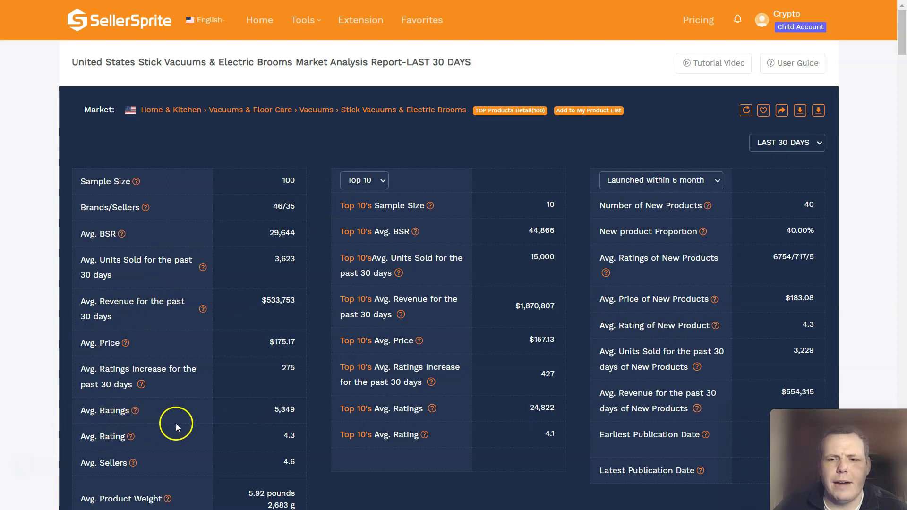
click(804, 116)
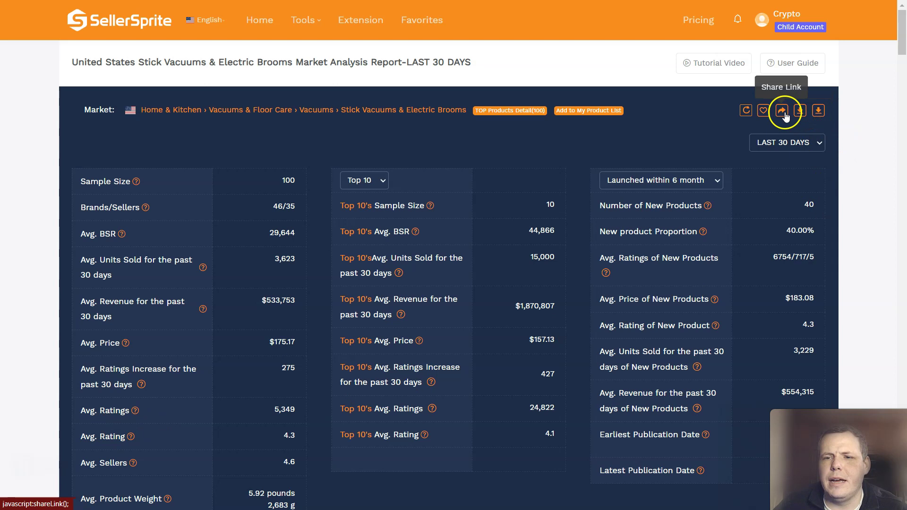
click(767, 114)
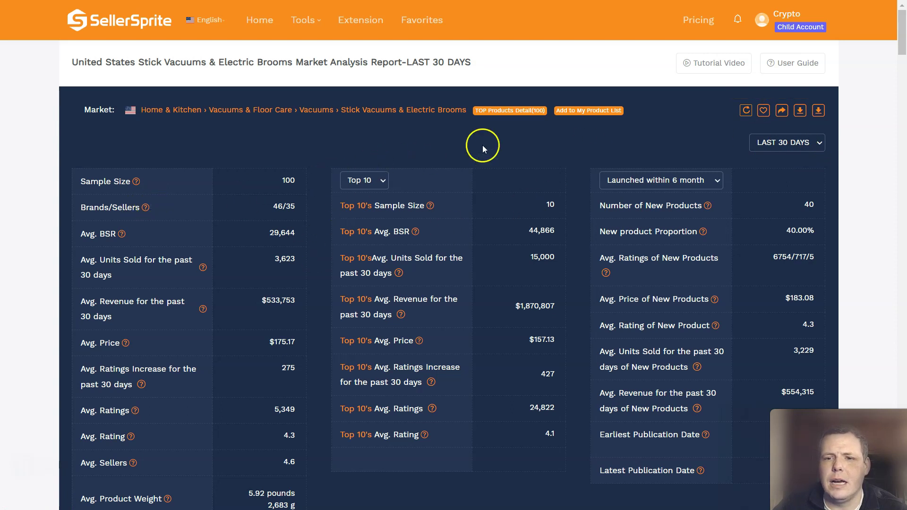
Step: Scroll through the report's demand, sales, concentration and A+ content charts
scroll(664, 186, down, 7)
scroll(623, 188, down, 5)
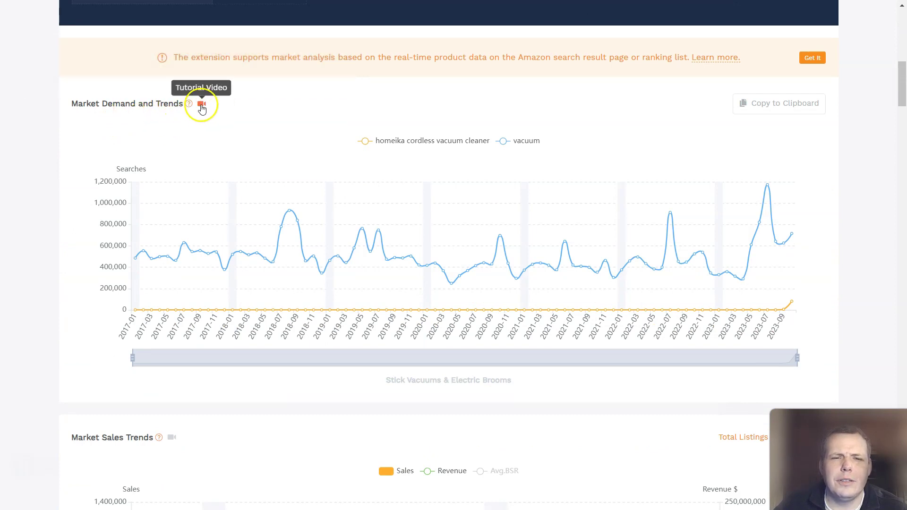
mouse_move(192, 107)
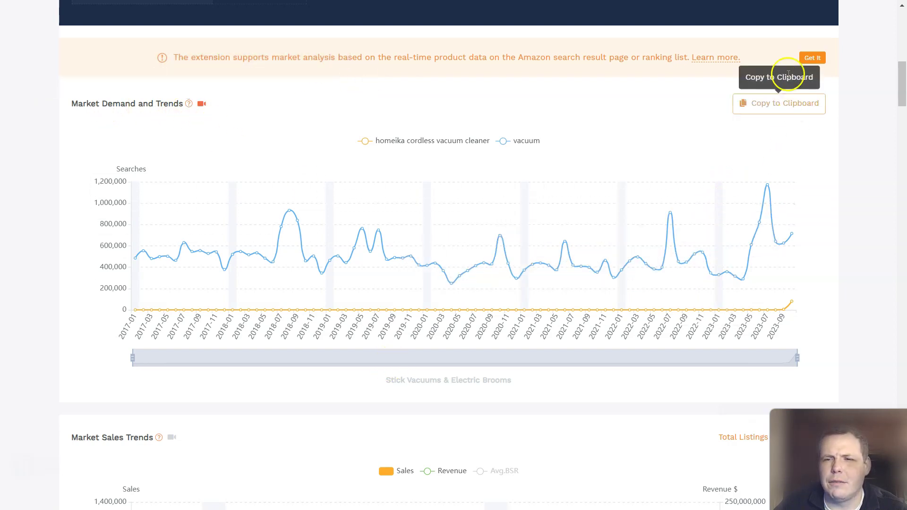
scroll(709, 141, down, 5)
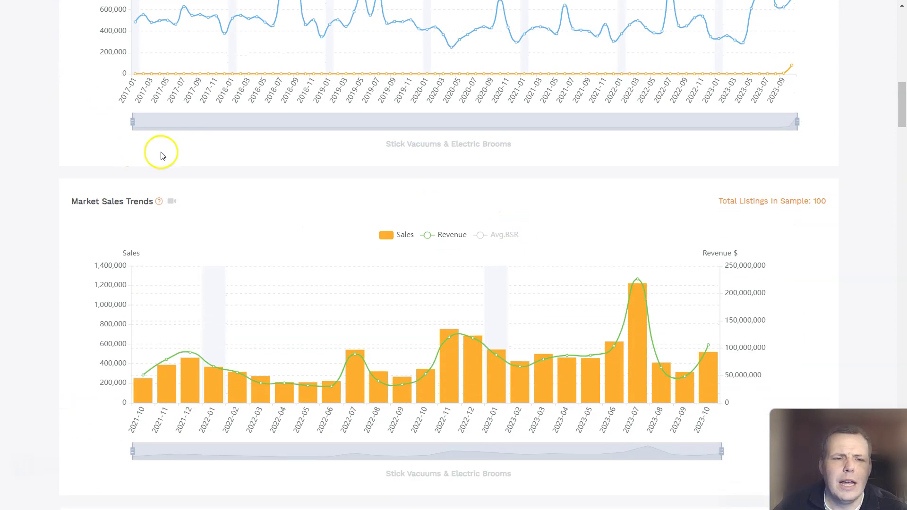
scroll(151, 152, down, 3)
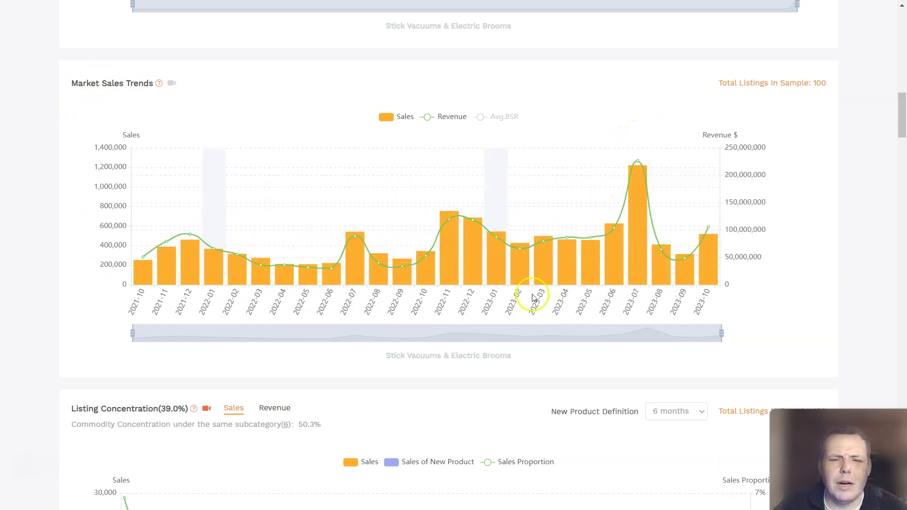
scroll(694, 250, down, 5)
scroll(354, 231, down, 3)
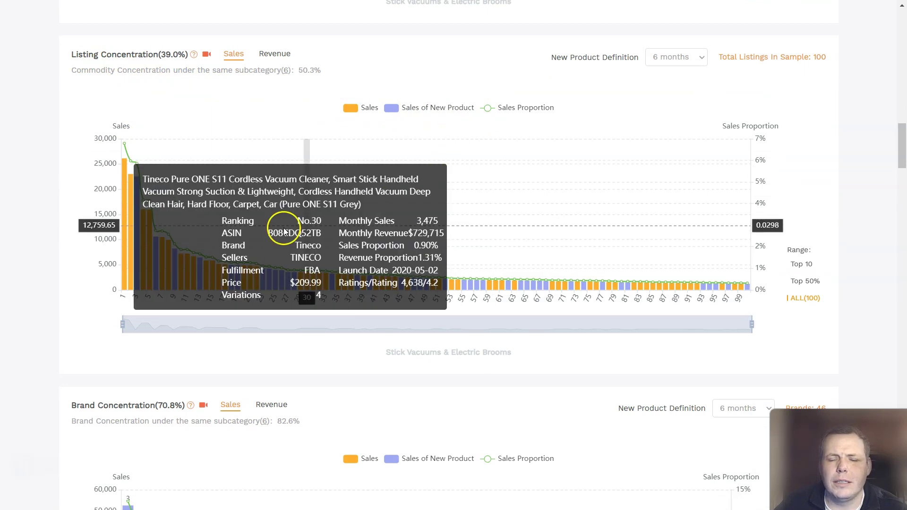
scroll(241, 221, down, 5)
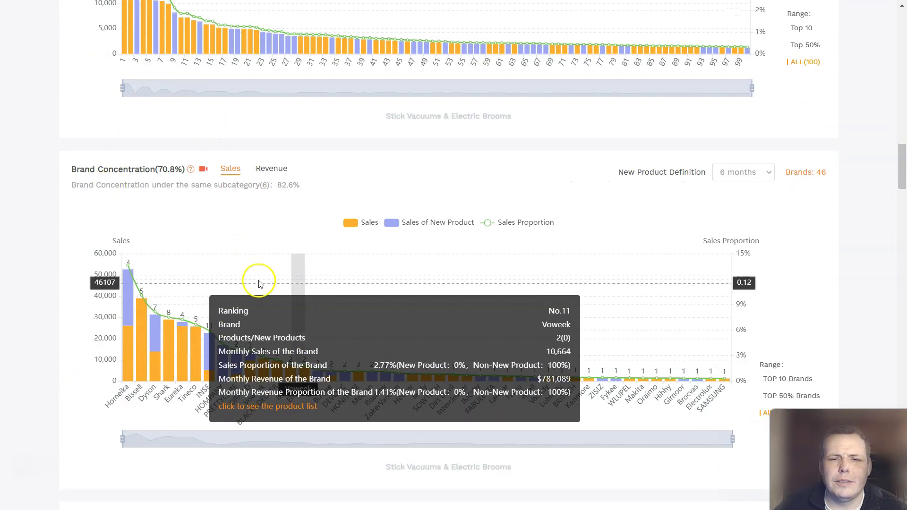
scroll(304, 257, down, 10)
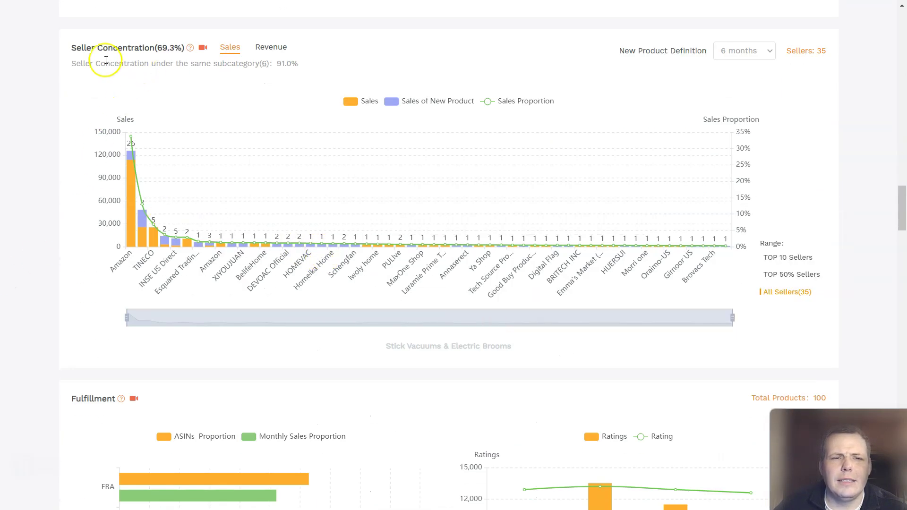
scroll(227, 132, down, 5)
scroll(328, 206, down, 10)
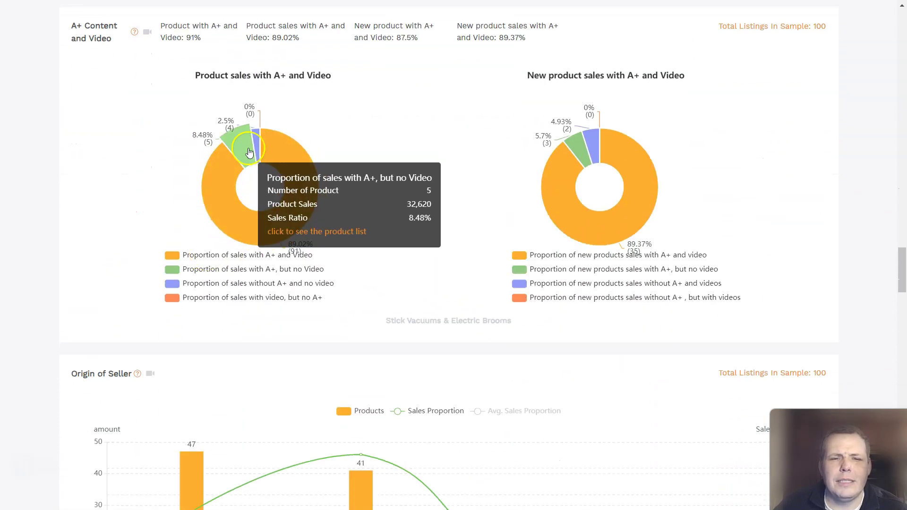
mouse_move(258, 146)
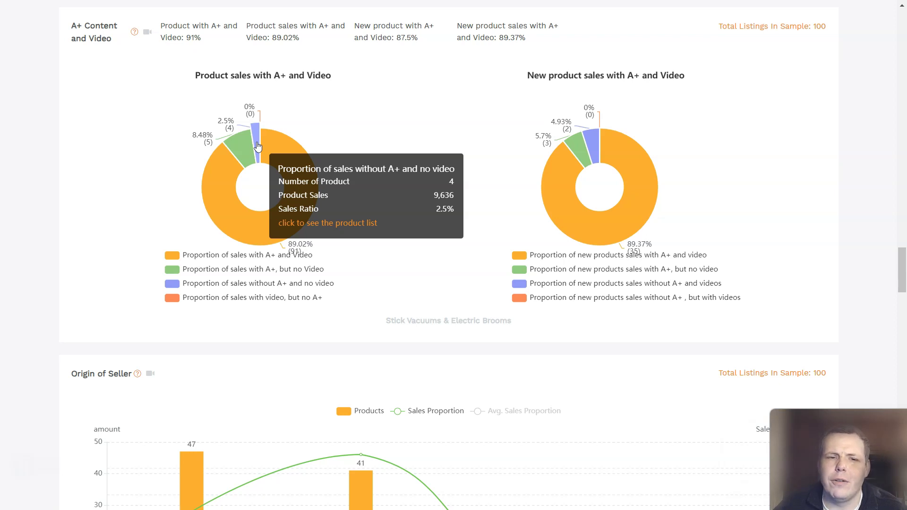
click(240, 145)
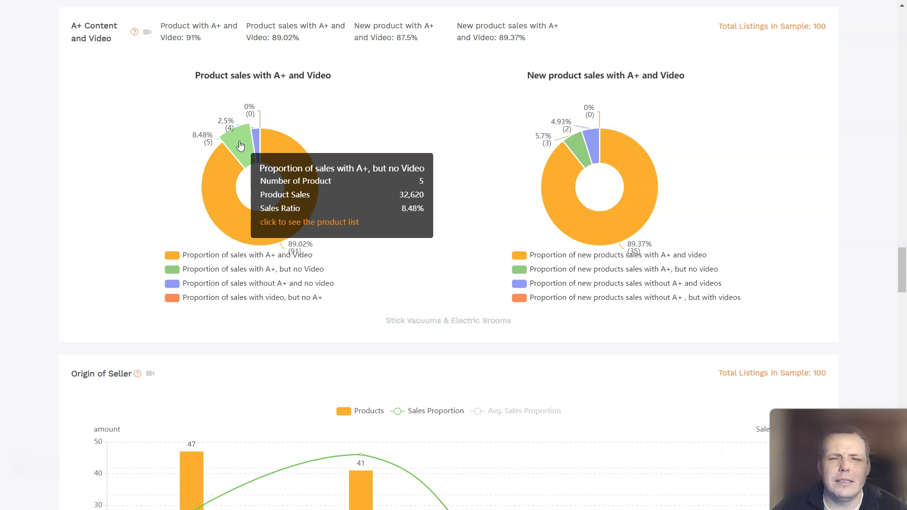
click(222, 171)
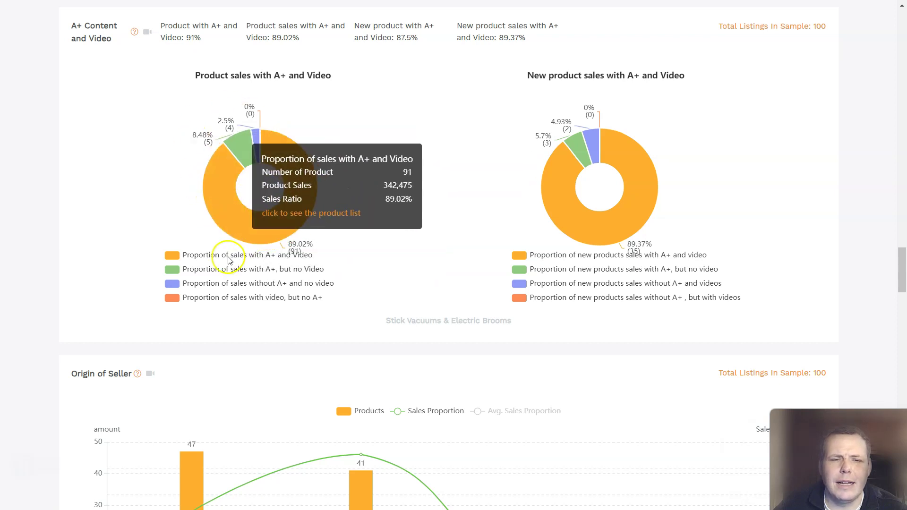
click(191, 275)
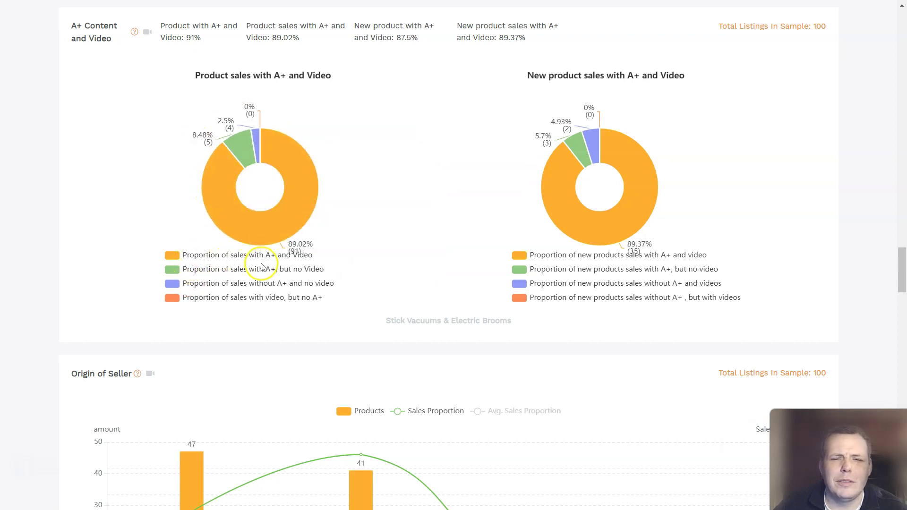
Step: Scroll through the Stick Vacuums report's Launch Time, Ratings and Price charts
scroll(453, 167, down, 5)
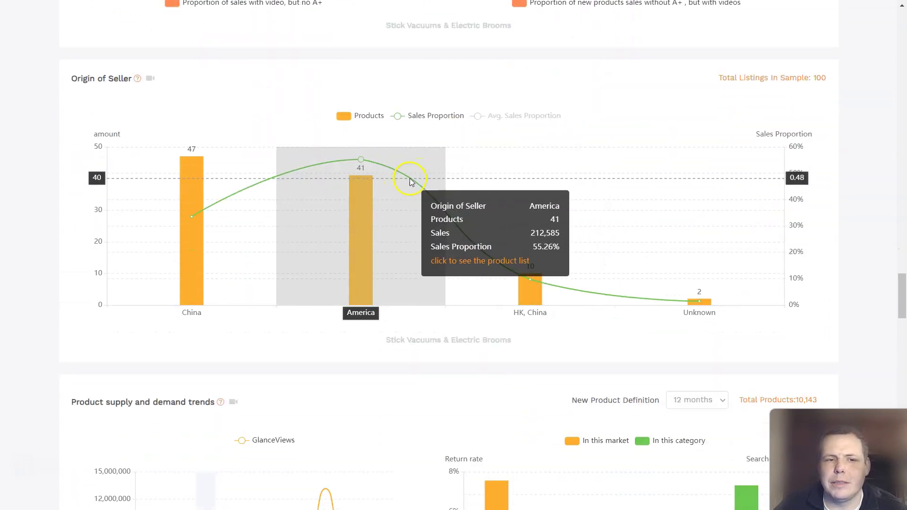
scroll(409, 183, up, 15)
scroll(409, 183, down, 18)
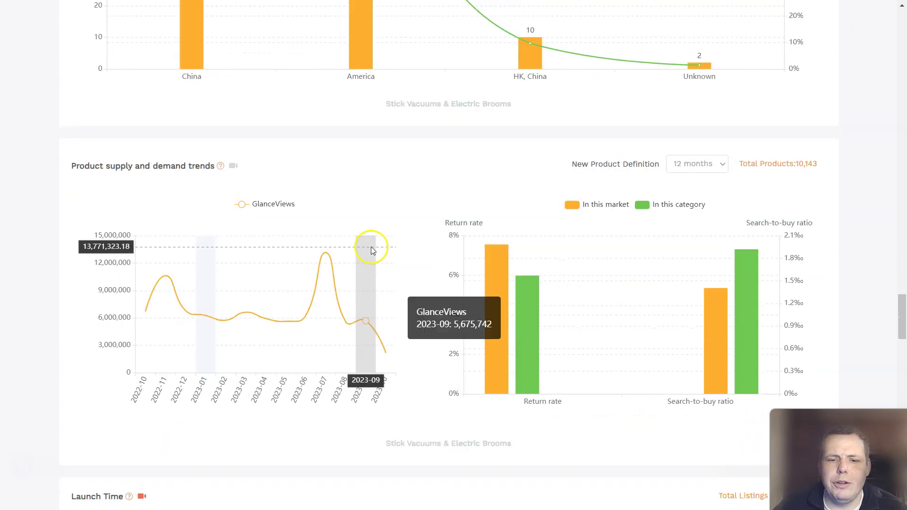
scroll(381, 239, up, 3)
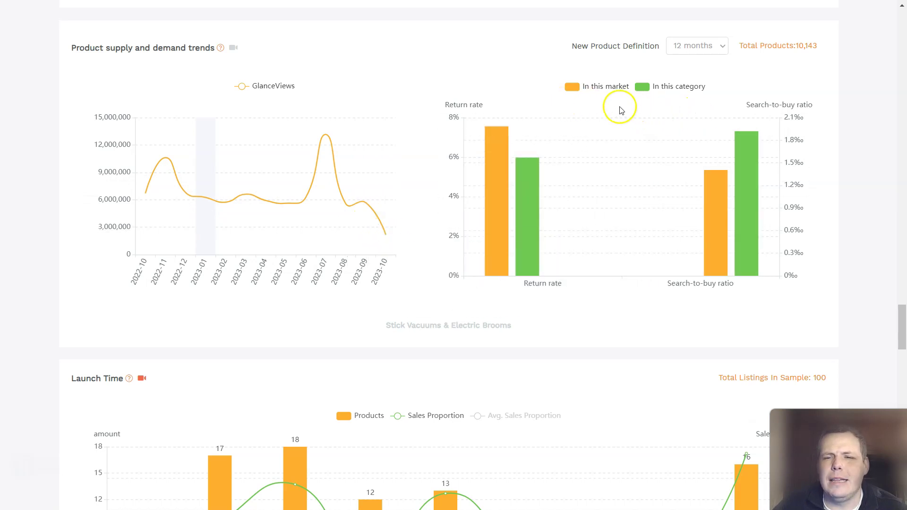
scroll(596, 123, up, 2)
scroll(597, 123, down, 1)
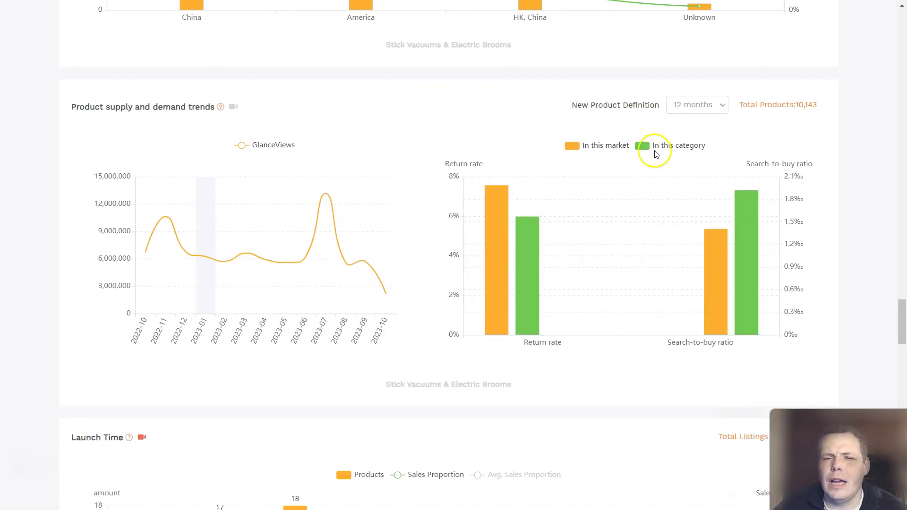
mouse_move(500, 304)
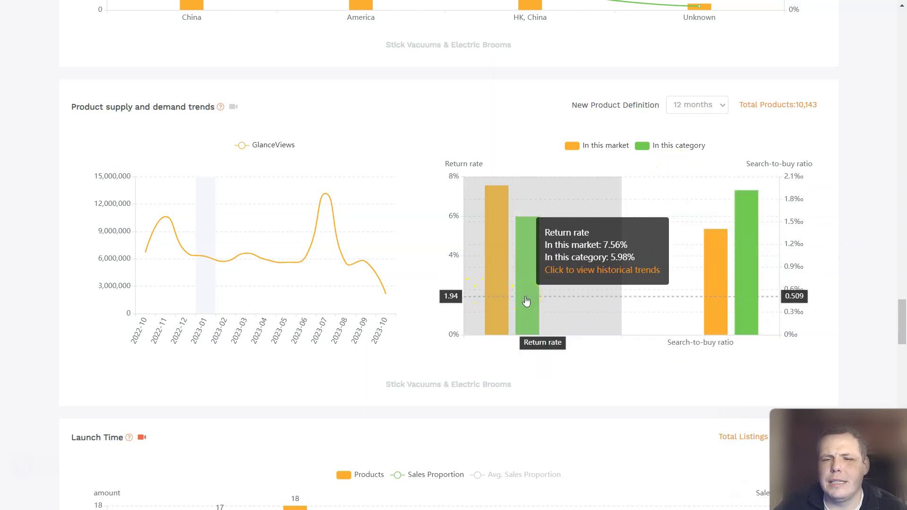
scroll(527, 302, down, 12)
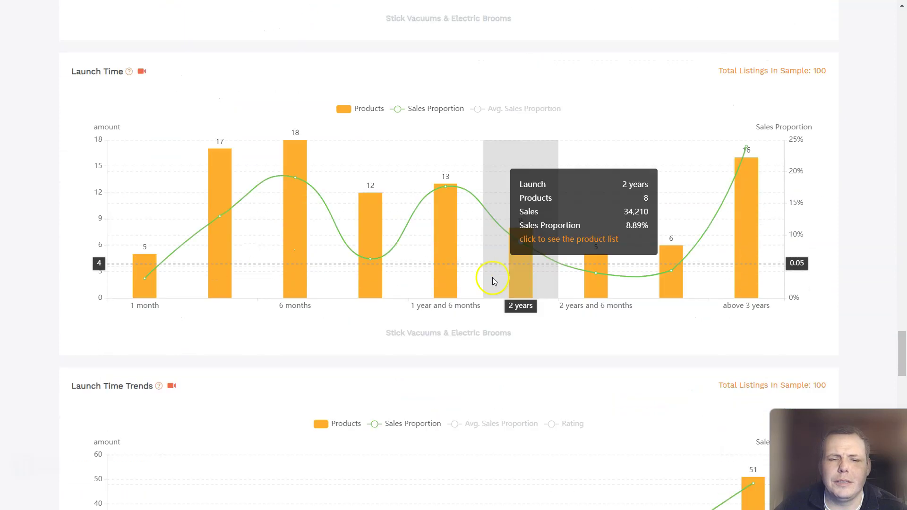
scroll(264, 215, up, 3)
scroll(328, 233, down, 7)
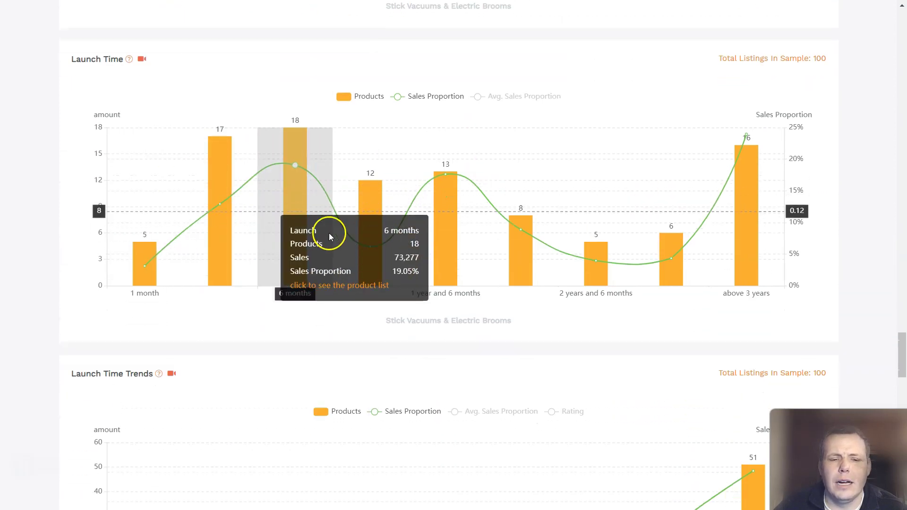
scroll(199, 263, down, 20)
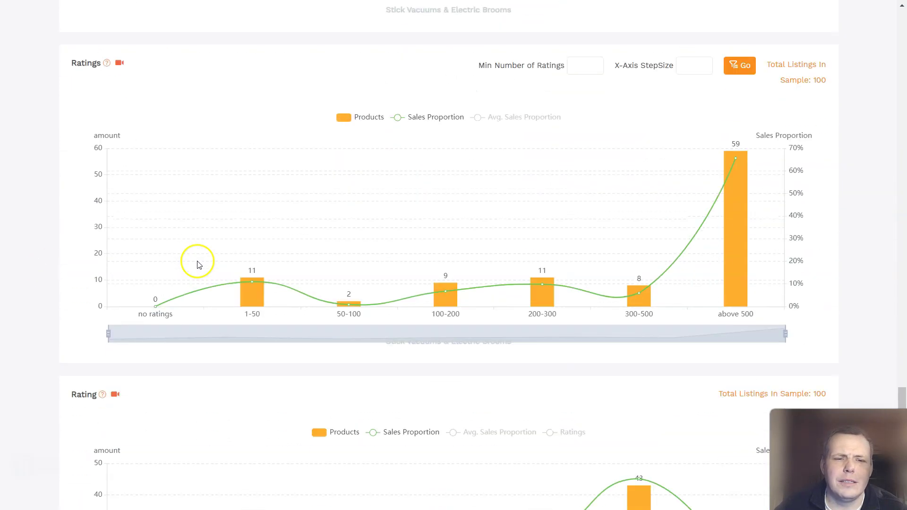
scroll(203, 264, down, 2)
scroll(198, 250, up, 7)
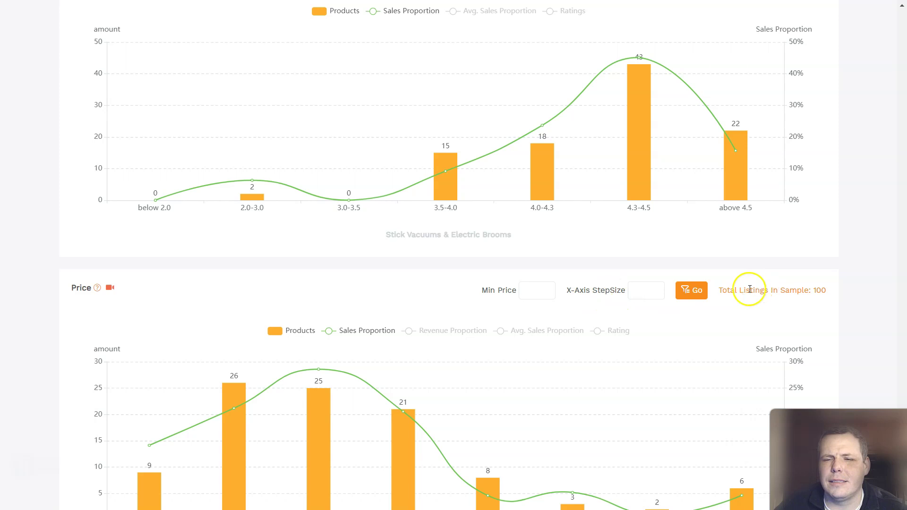
scroll(749, 289, up, 15)
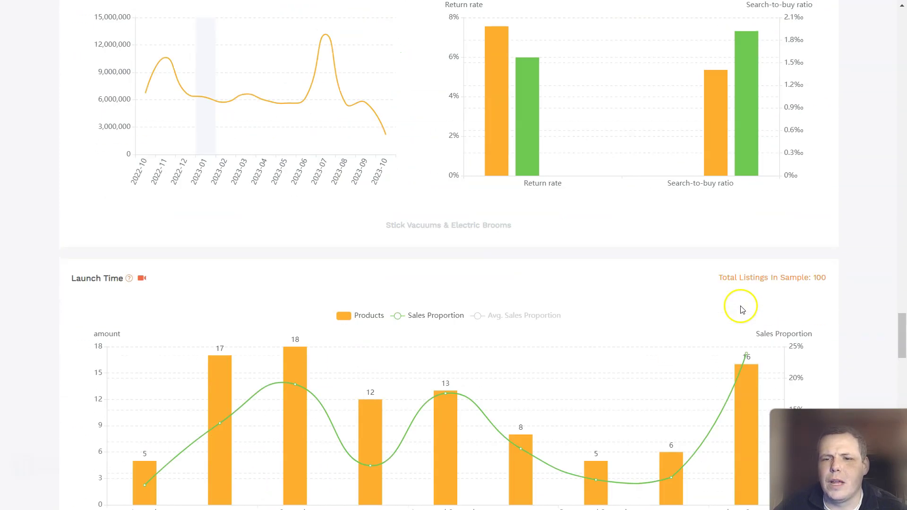
scroll(740, 309, up, 15)
Step: Bring up and dismiss the Fulfillment ratings chart's image options, then return to the report top
right_click(708, 292)
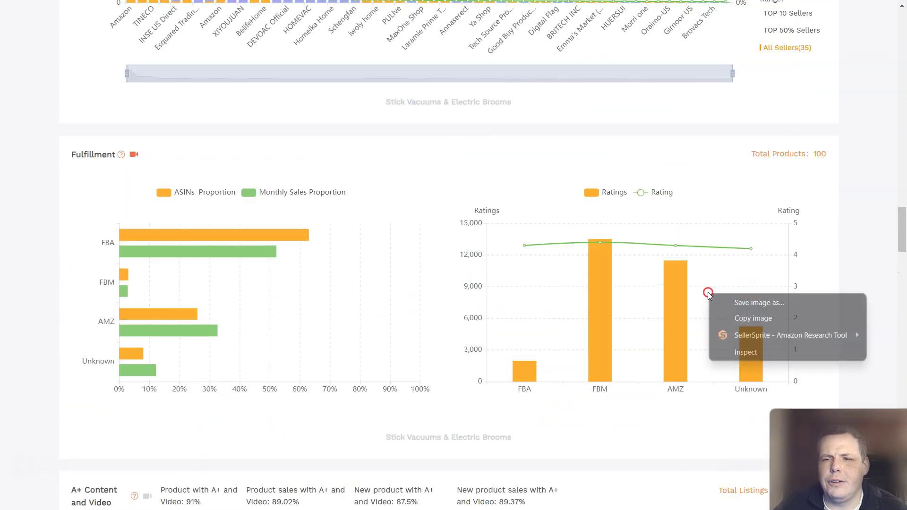
click(837, 182)
scroll(837, 186, up, 12)
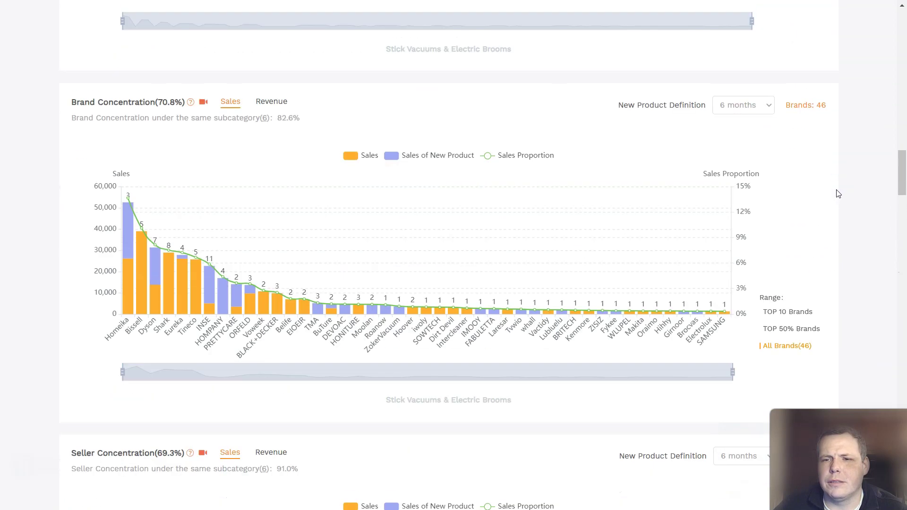
scroll(837, 193, up, 6)
scroll(803, 185, up, 20)
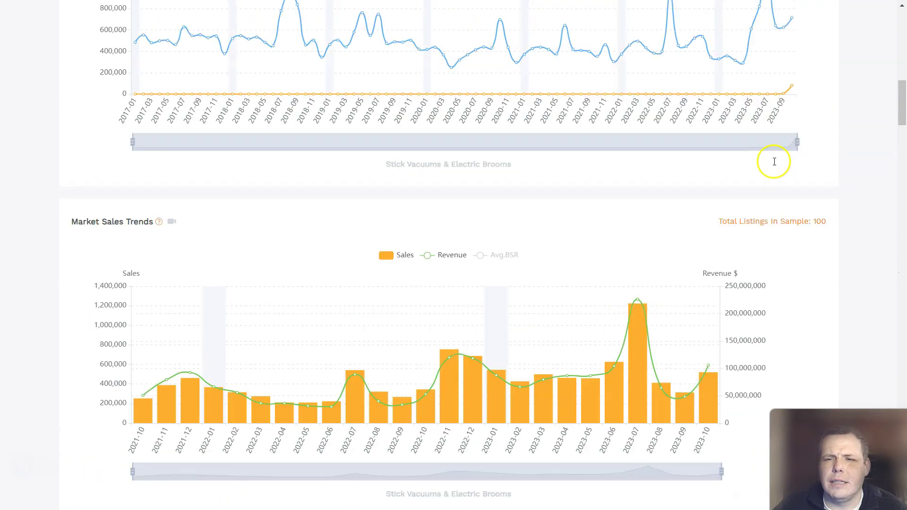
scroll(777, 181, down, 1)
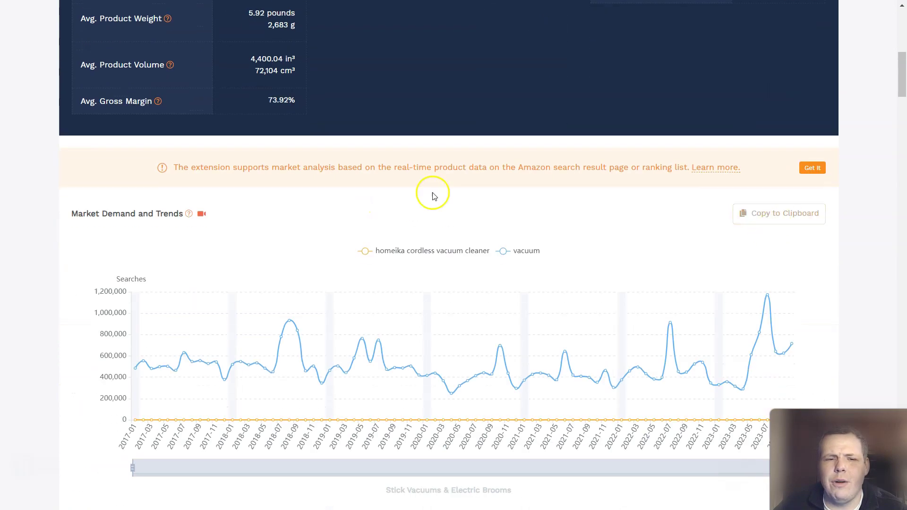
scroll(614, 264, up, 8)
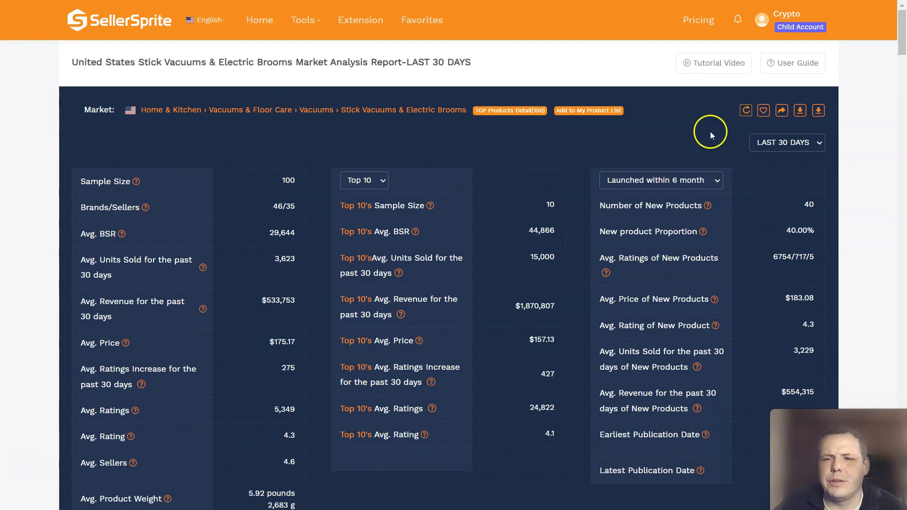
Step: Export the Stick Vacuums market report as a PDF
click(799, 113)
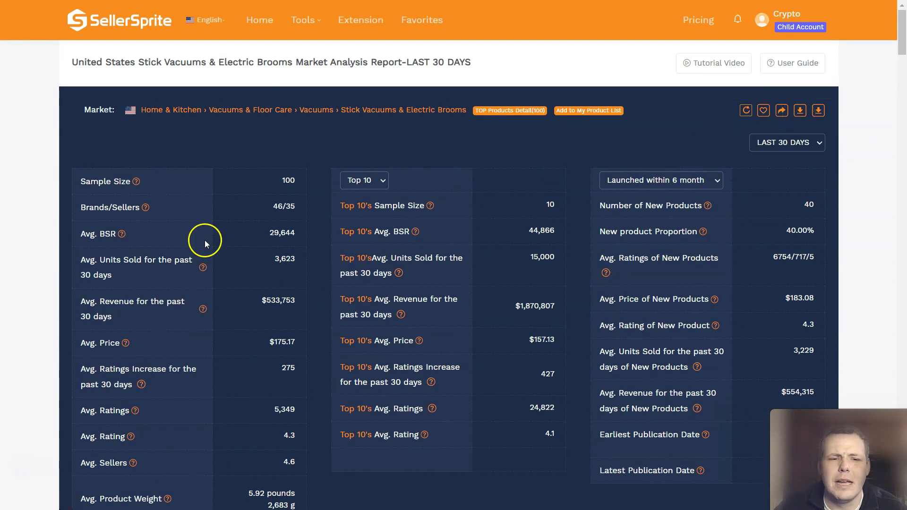
scroll(541, 238, down, 1)
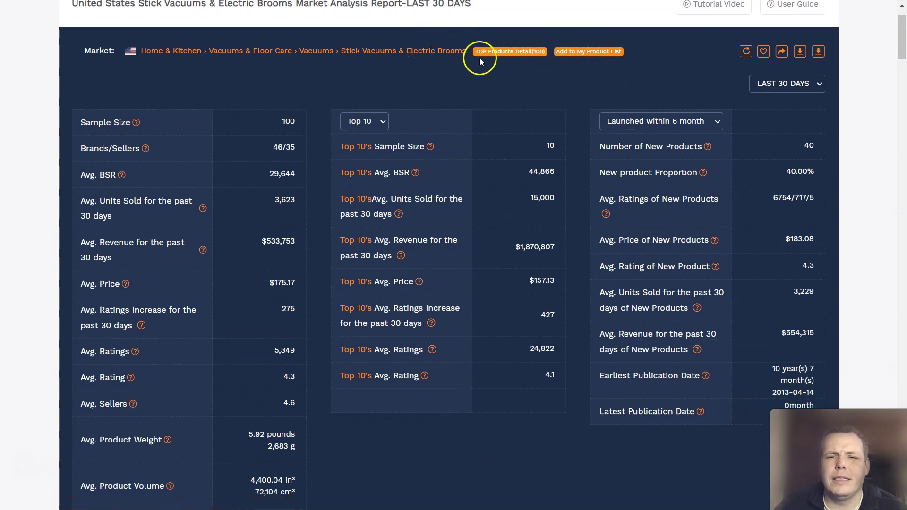
scroll(509, 89, up, 1)
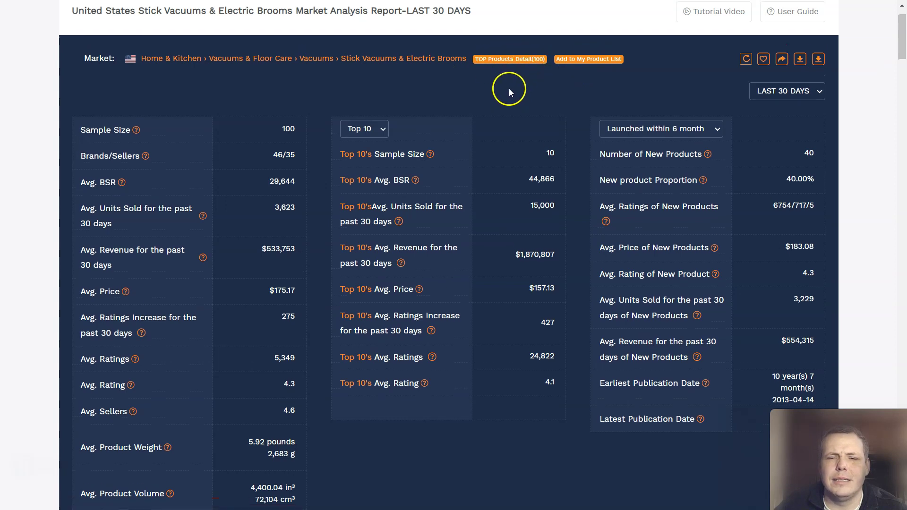
Step: Open the TOP Products Detail (100) list and scroll through the top Stick Vacuums products
click(509, 119)
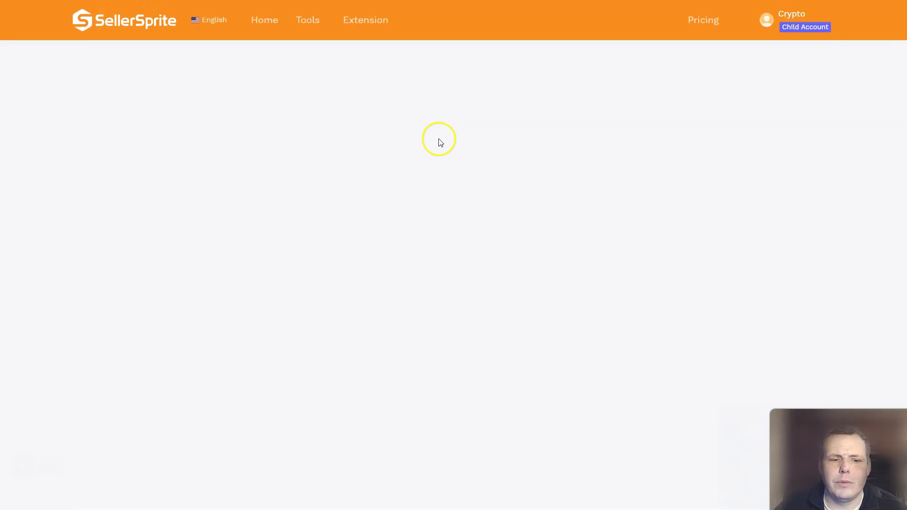
scroll(354, 229, down, 1)
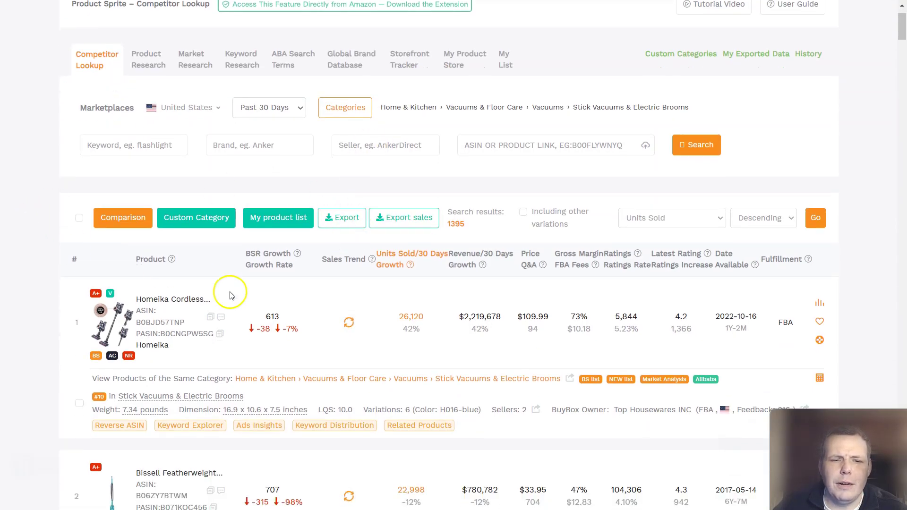
mouse_move(131, 330)
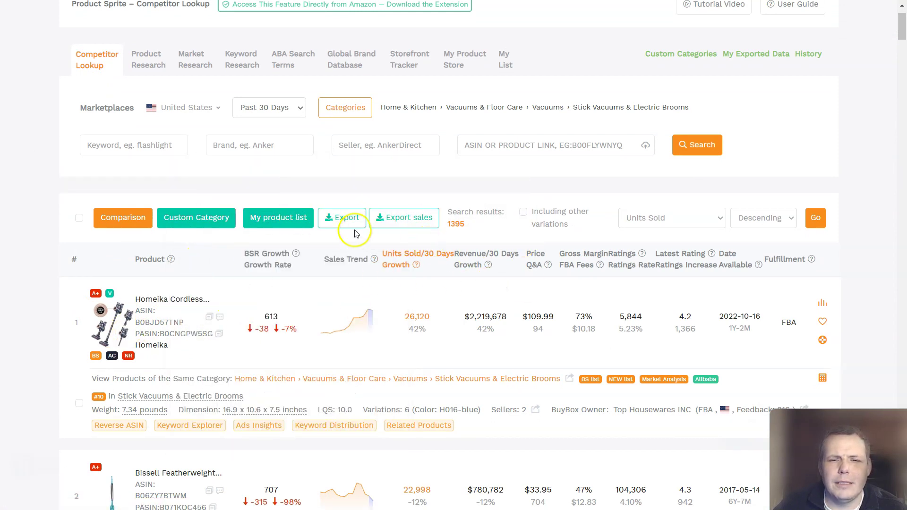
scroll(402, 234, down, 14)
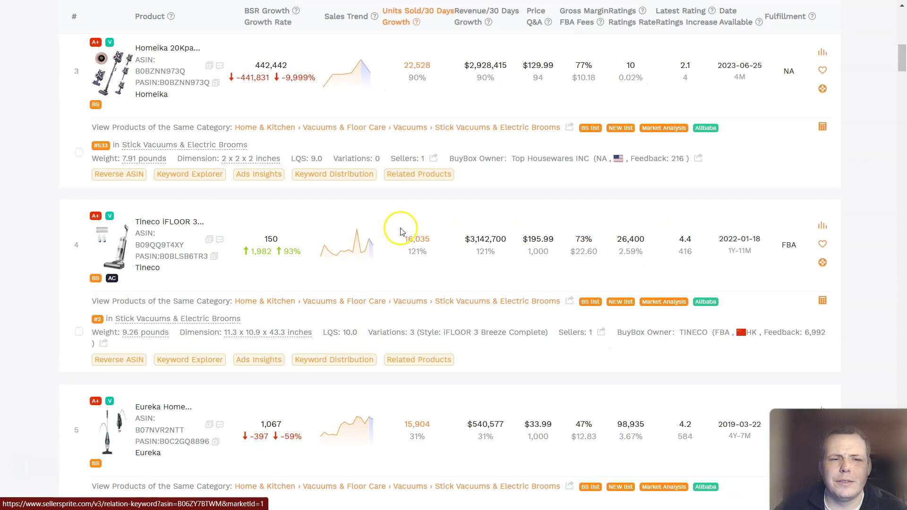
scroll(402, 231, up, 15)
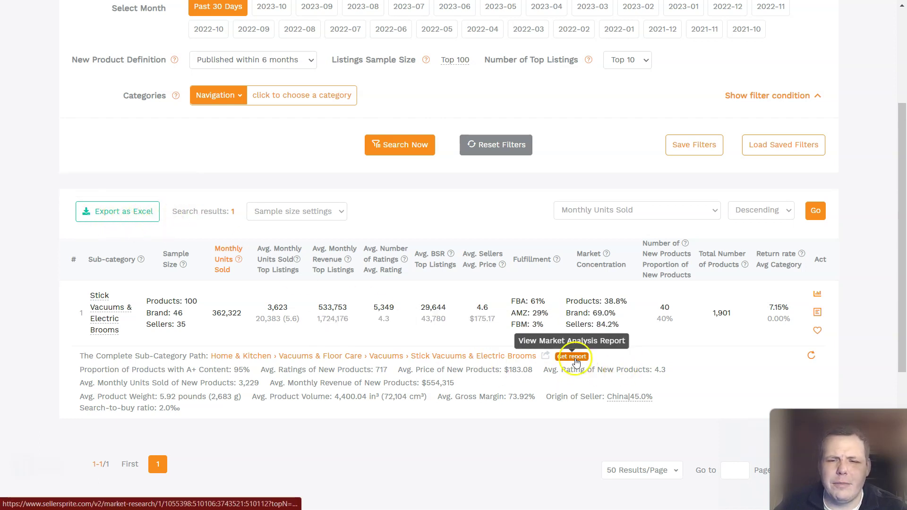
Step: Reopen the Stick Vacuums & Electric Brooms report via Get report and export it to Excel
click(581, 358)
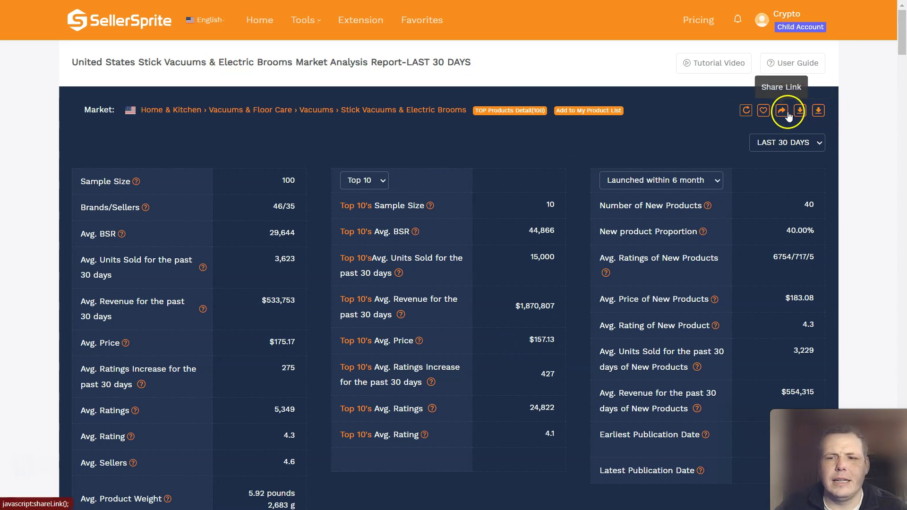
click(817, 112)
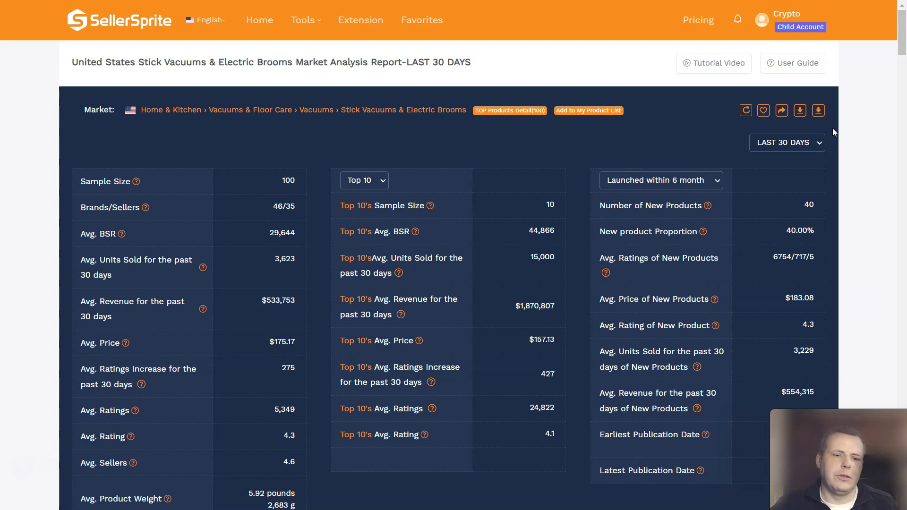
Step: Switch the report's top-listing statistics from Top 10 to Top 5
click(365, 180)
click(360, 191)
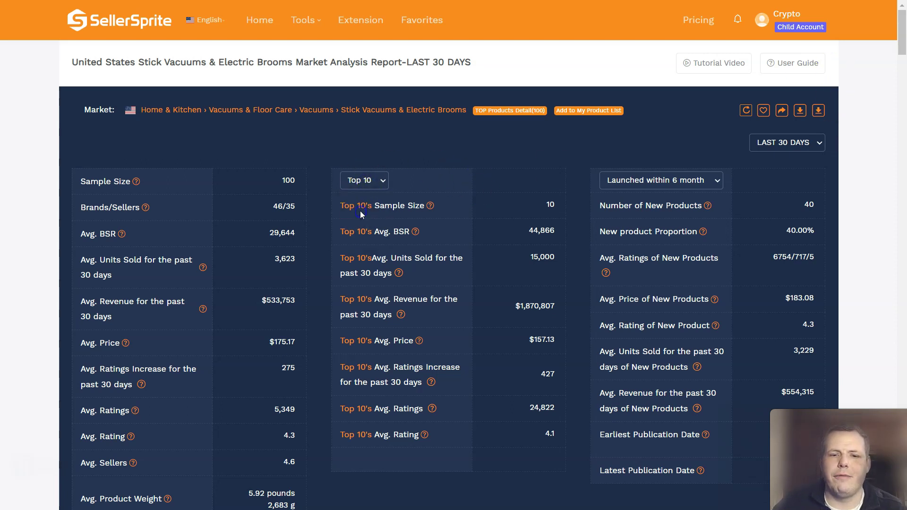
click(375, 191)
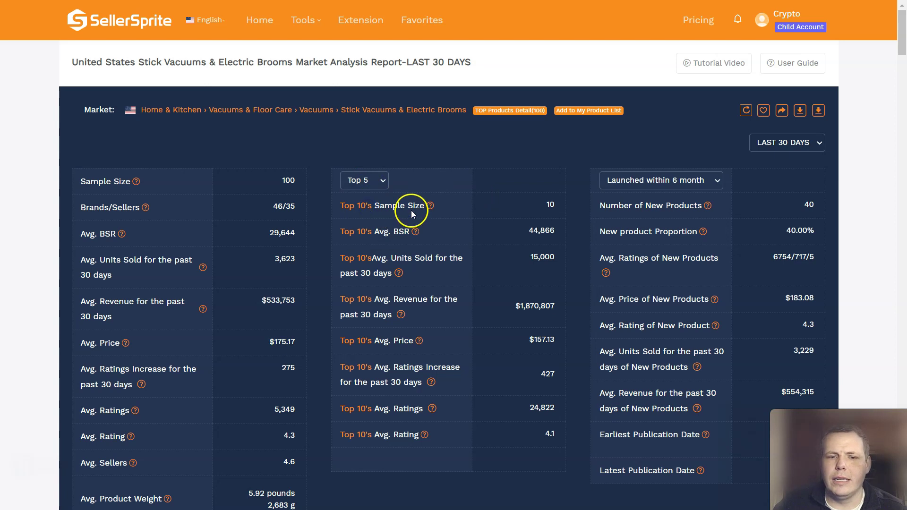
scroll(573, 265, down, 1)
scroll(572, 267, down, 1)
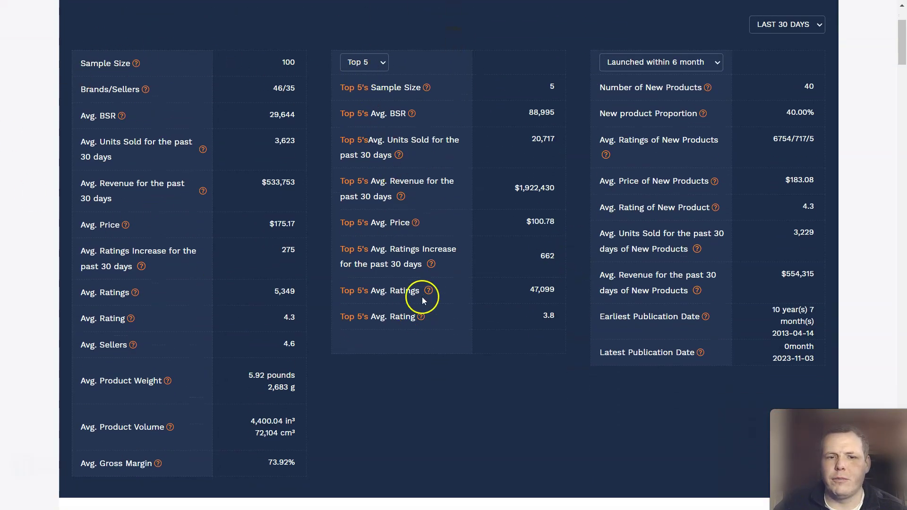
Step: Change the new-product window from launched within 6 months to within 1 month
click(674, 62)
click(708, 75)
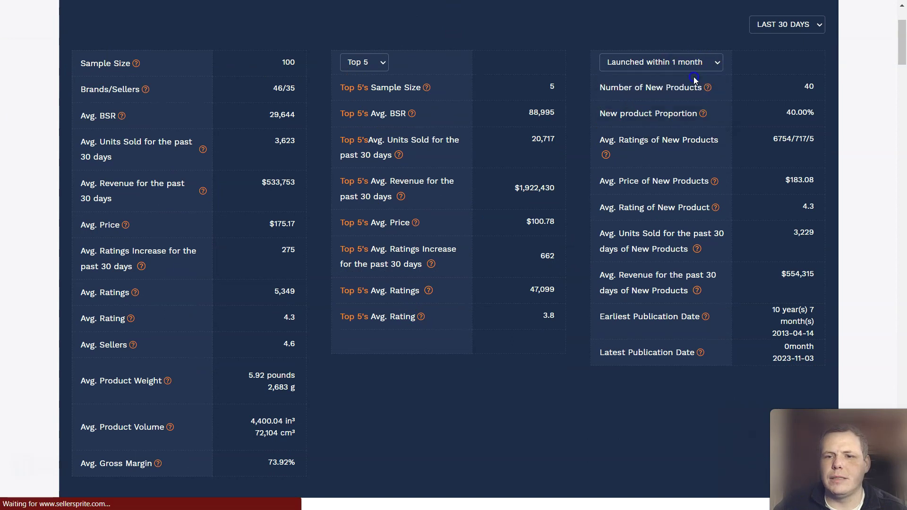
scroll(709, 78, up, 2)
scroll(718, 175, down, 5)
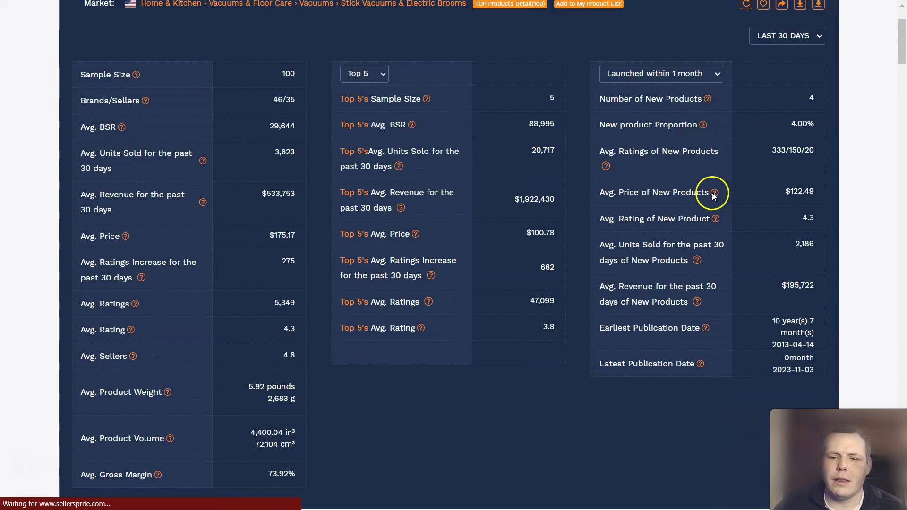
scroll(687, 212, up, 6)
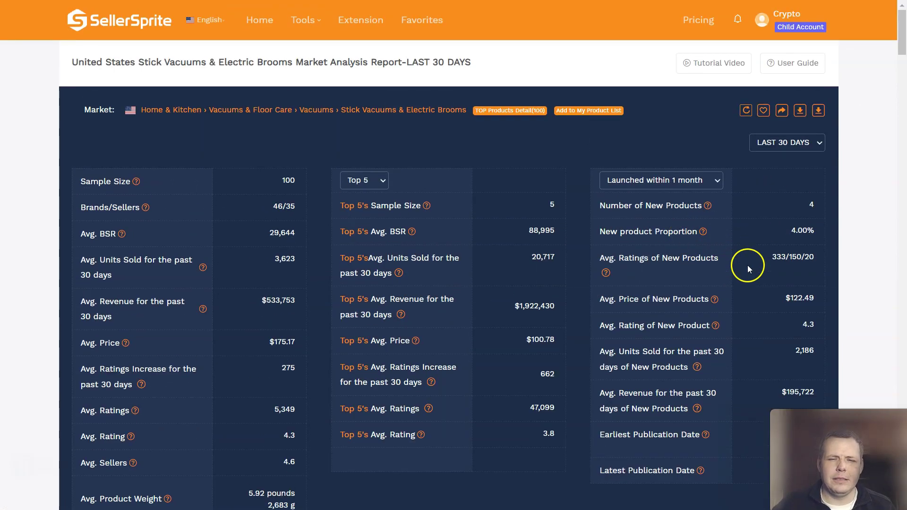
mouse_move(147, 212)
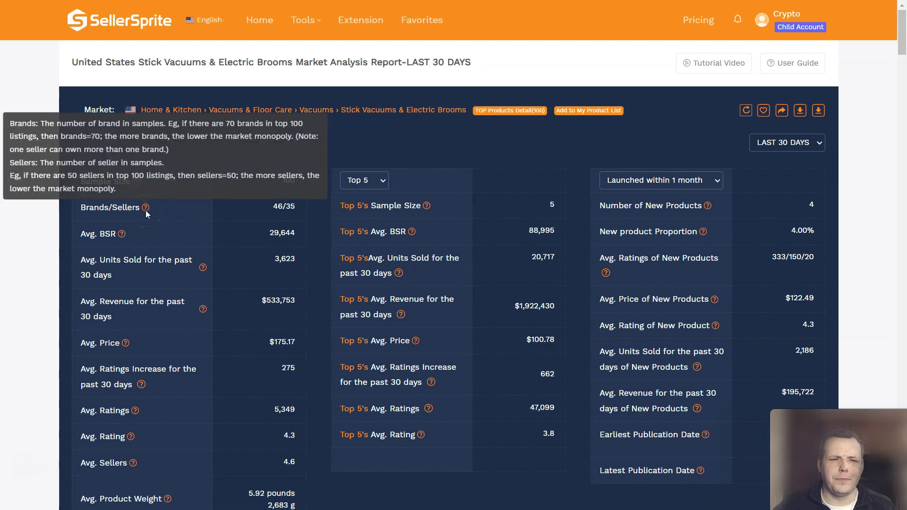
scroll(625, 189, down, 15)
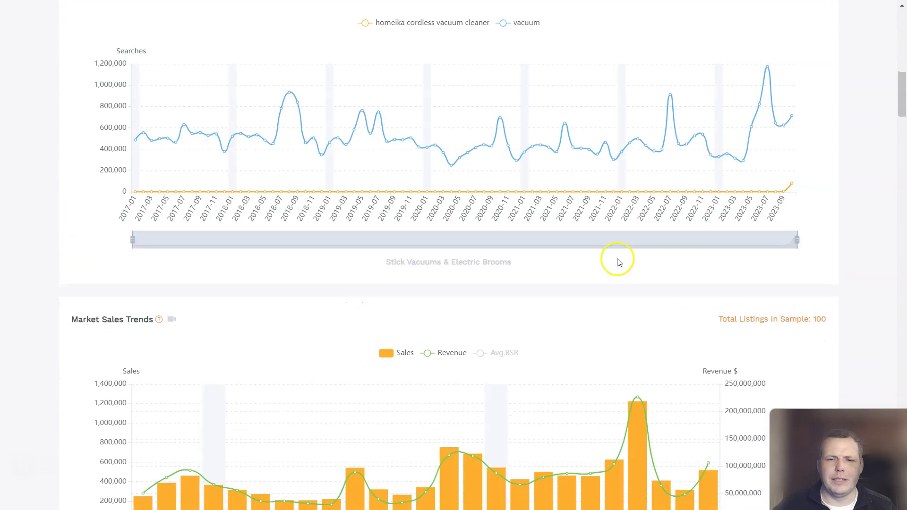
scroll(619, 263, down, 20)
scroll(609, 245, up, 10)
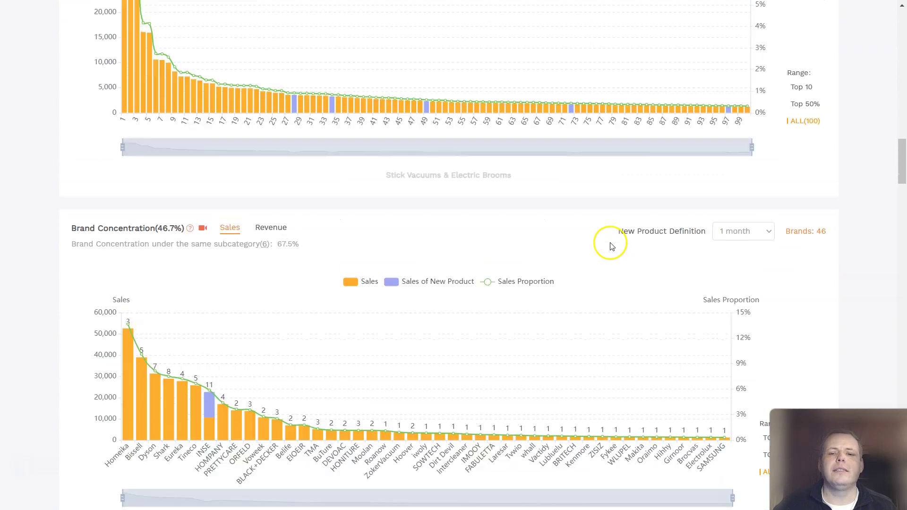
scroll(611, 246, up, 15)
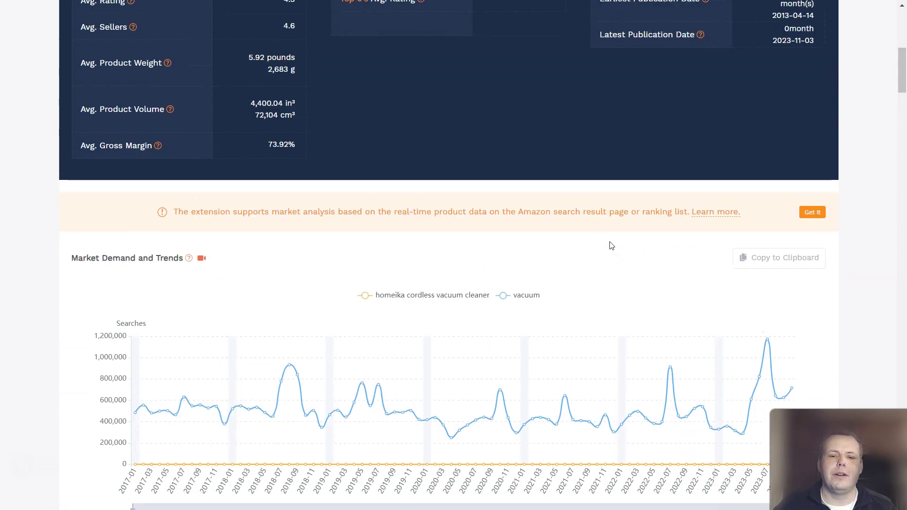
scroll(609, 246, up, 10)
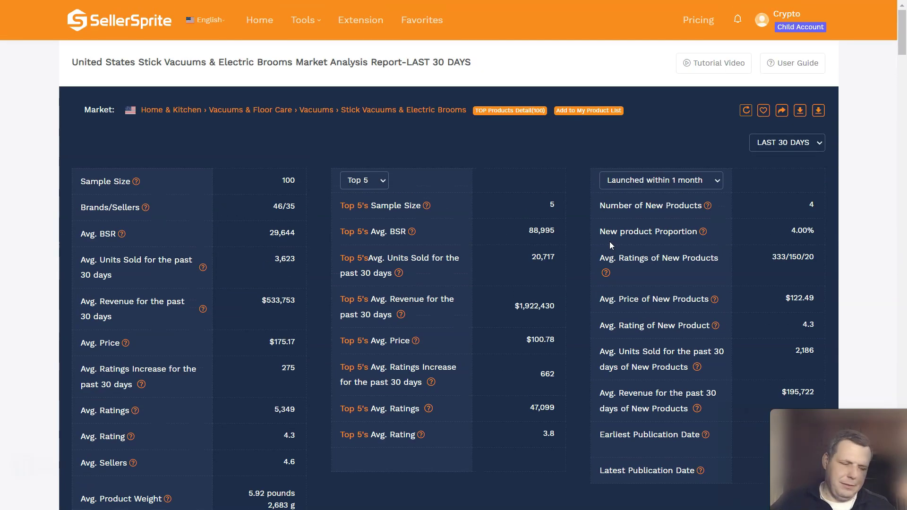